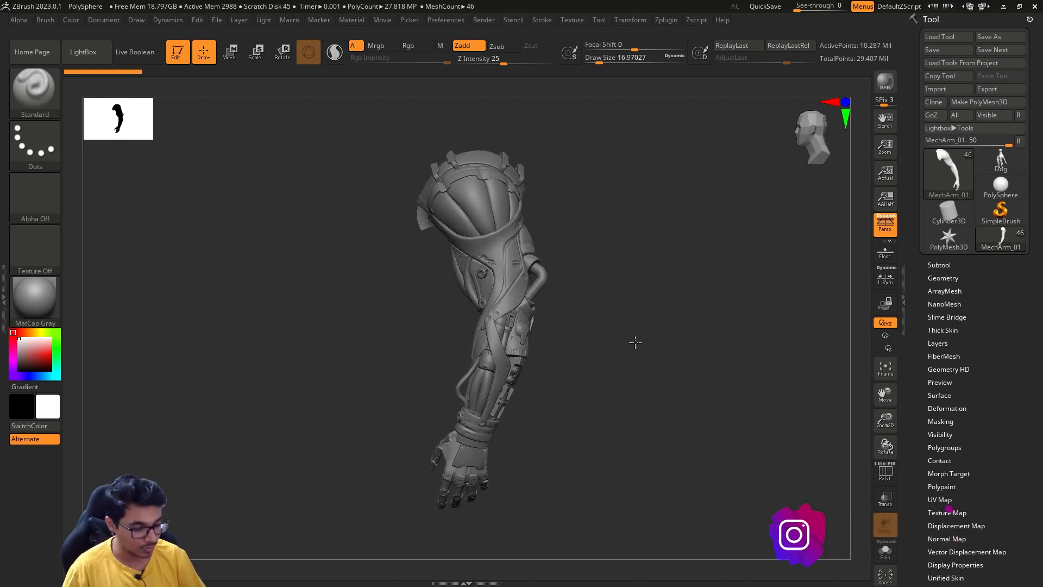
- Apply the MatCap Red Wax material to the mechanical arm
left_click(41, 293)
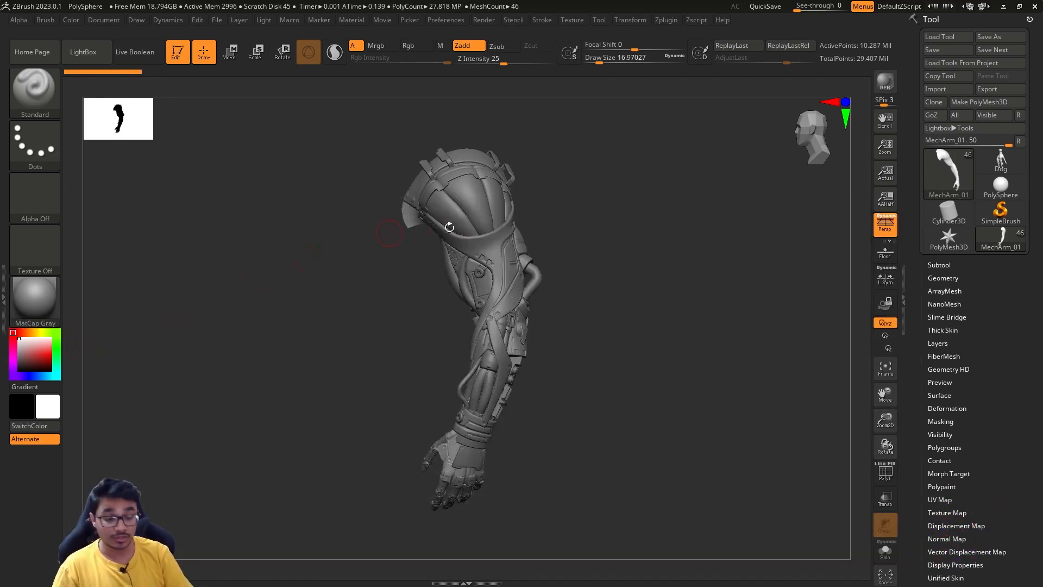
left_click(43, 298)
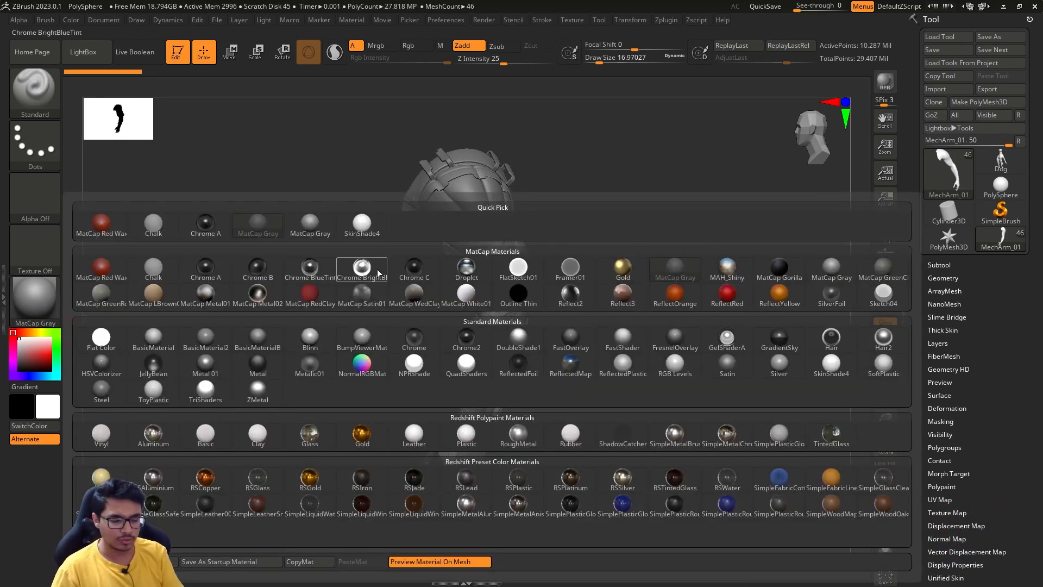
left_click(101, 266)
left_click_drag(641, 326, 579, 368)
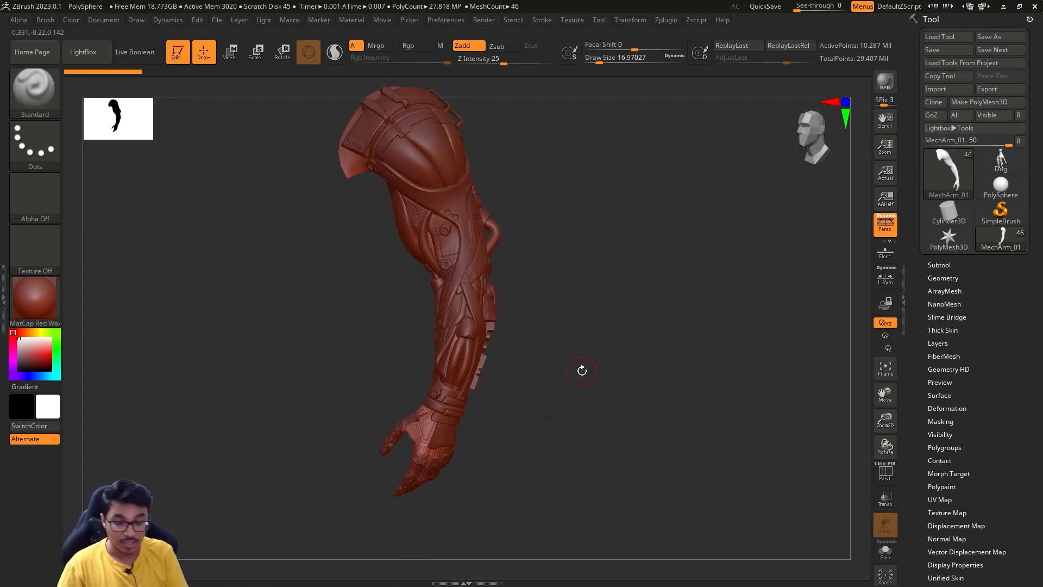
- Switch the arm's display material to BasicMaterial from the standard materials
left_click(46, 298)
left_click(161, 334)
mouse_move(624, 300)
left_mouse_down()
mouse_move(622, 331)
mouse_move(614, 311)
mouse_move(588, 353)
mouse_move(639, 353)
mouse_move(609, 356)
mouse_move(572, 394)
mouse_move(594, 365)
mouse_move(630, 360)
mouse_move(633, 342)
mouse_move(589, 342)
mouse_move(622, 319)
mouse_move(610, 349)
mouse_move(553, 354)
left_mouse_up()
- Render the arm with the Best Preview Render (BPR)
key("s")
key("s")
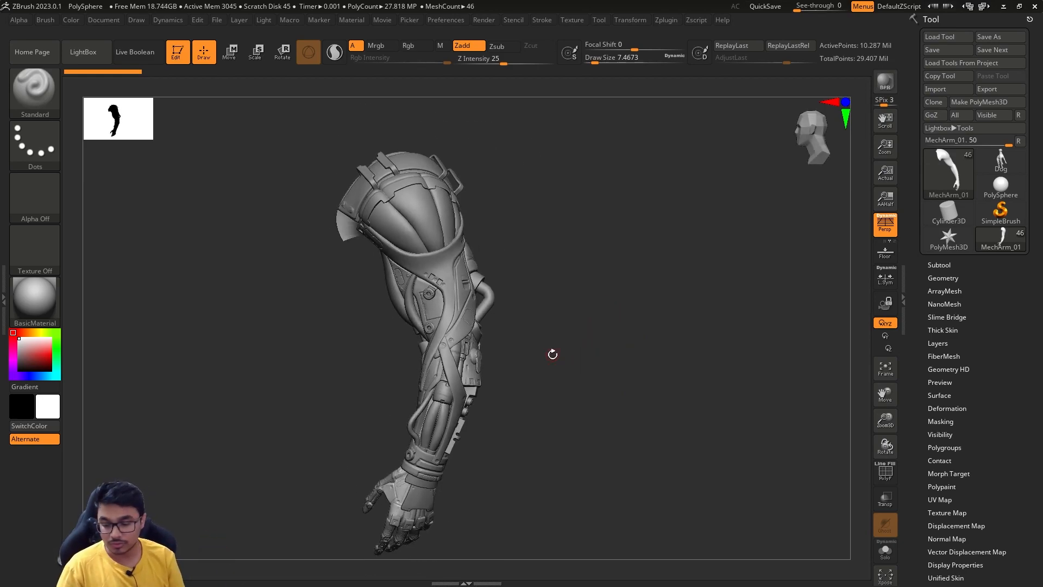
key("shift")
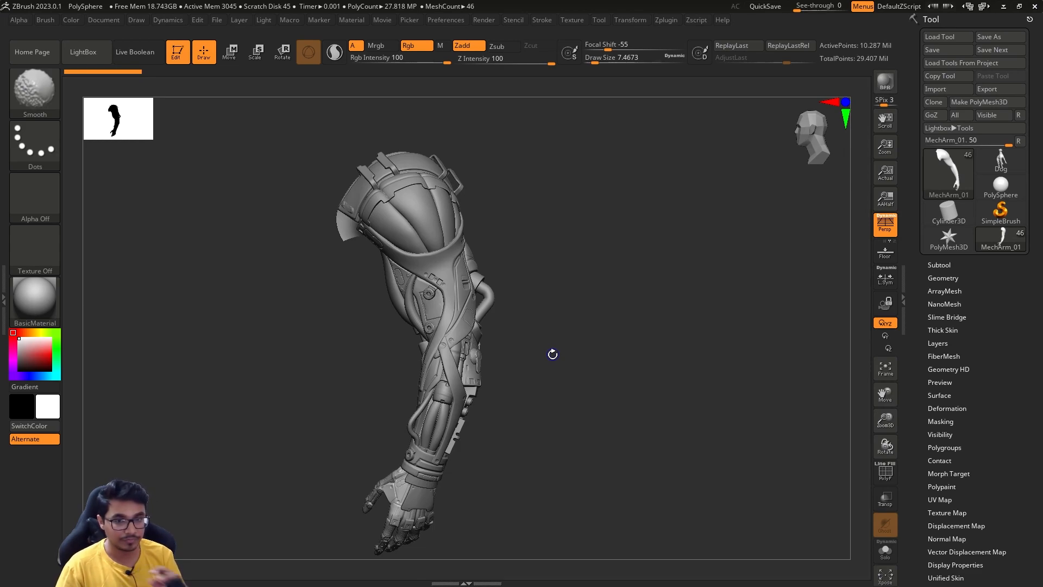
key("shift+r")
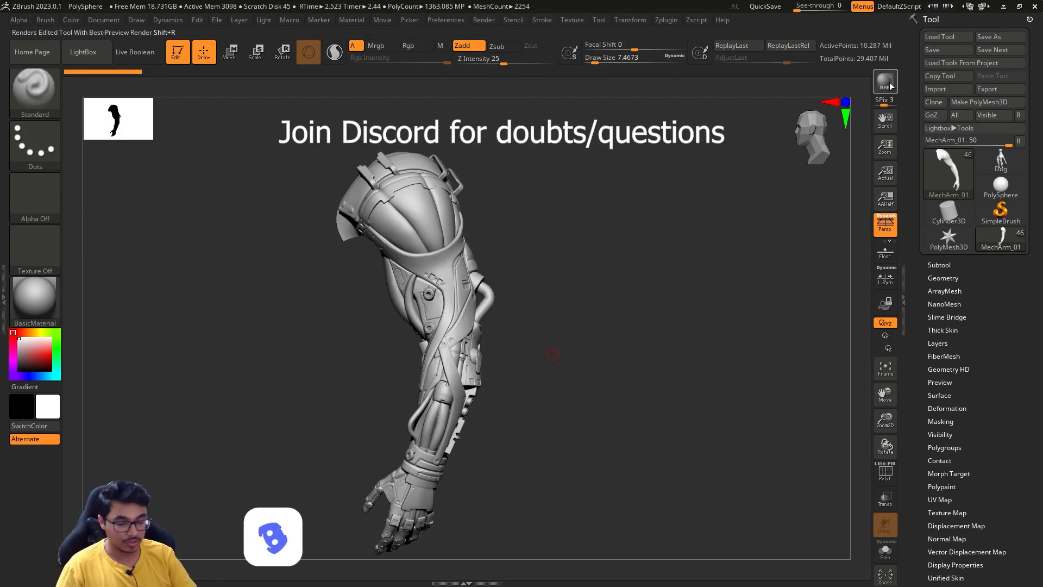
- Look over the available render settings, expanding and collapsing the Fog options
left_click(484, 20)
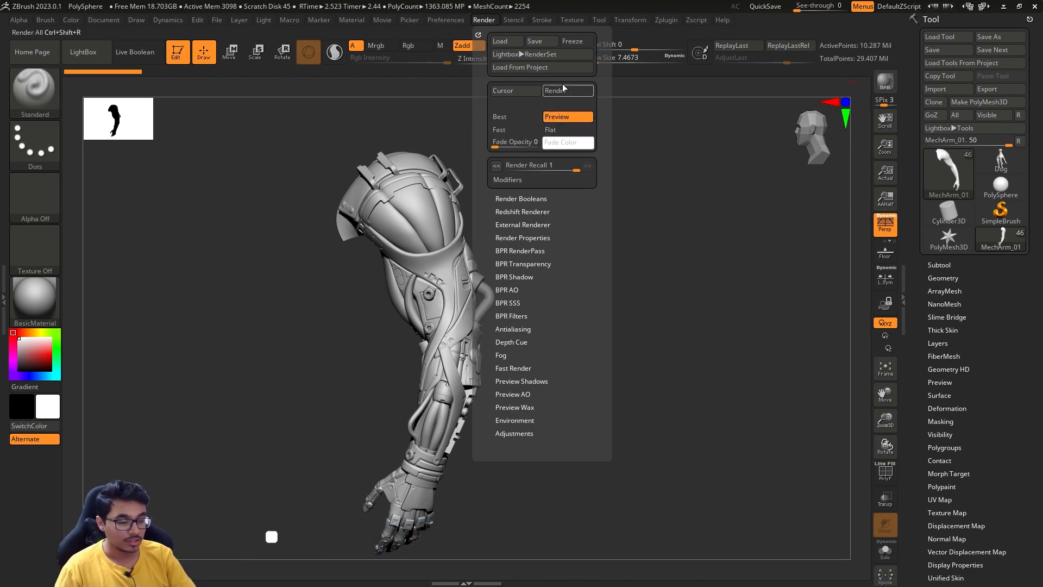
left_click(495, 20)
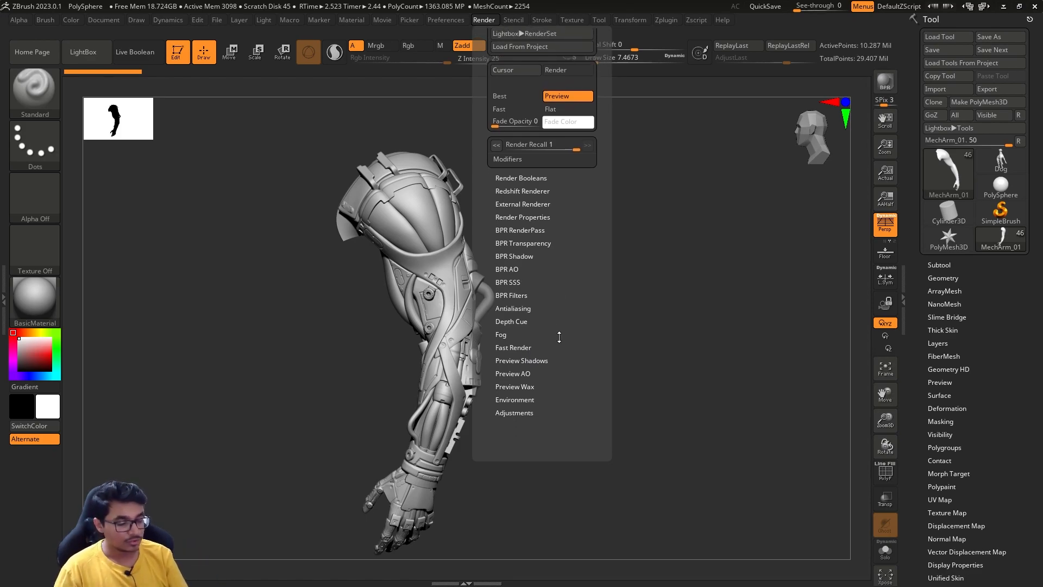
left_click(554, 354)
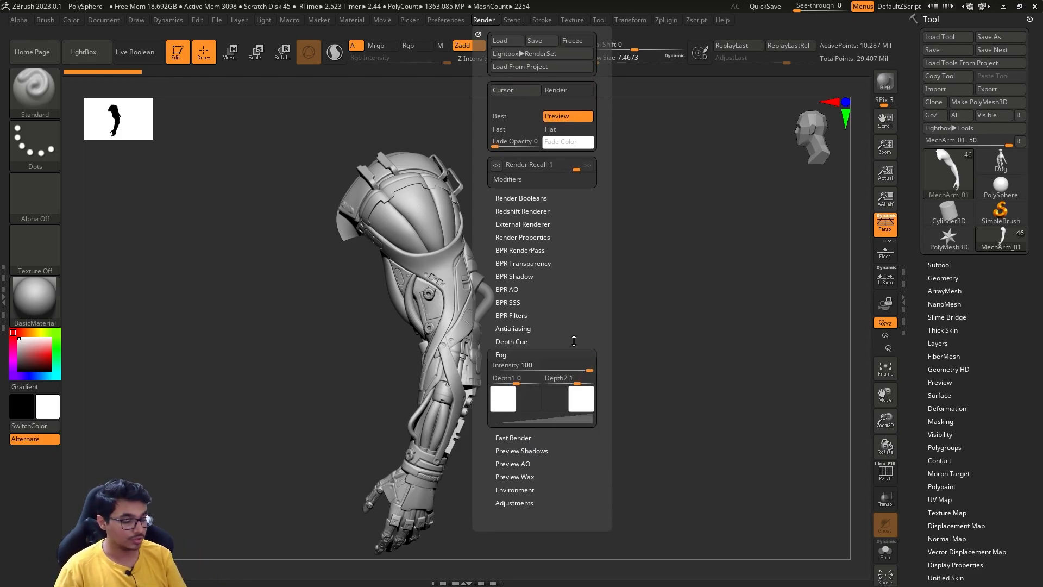
left_click(574, 342)
left_click(577, 344)
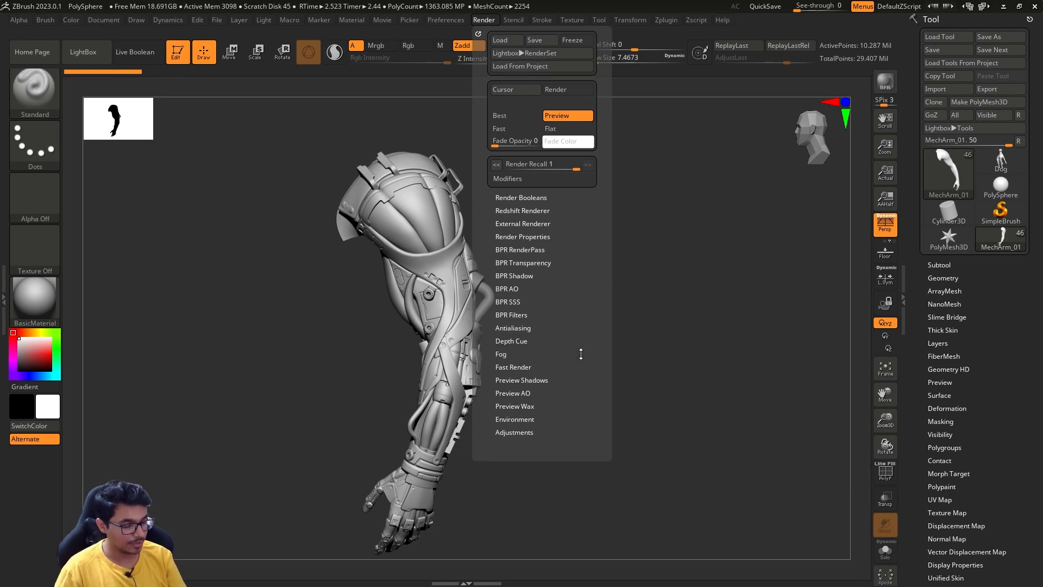
left_click(564, 404)
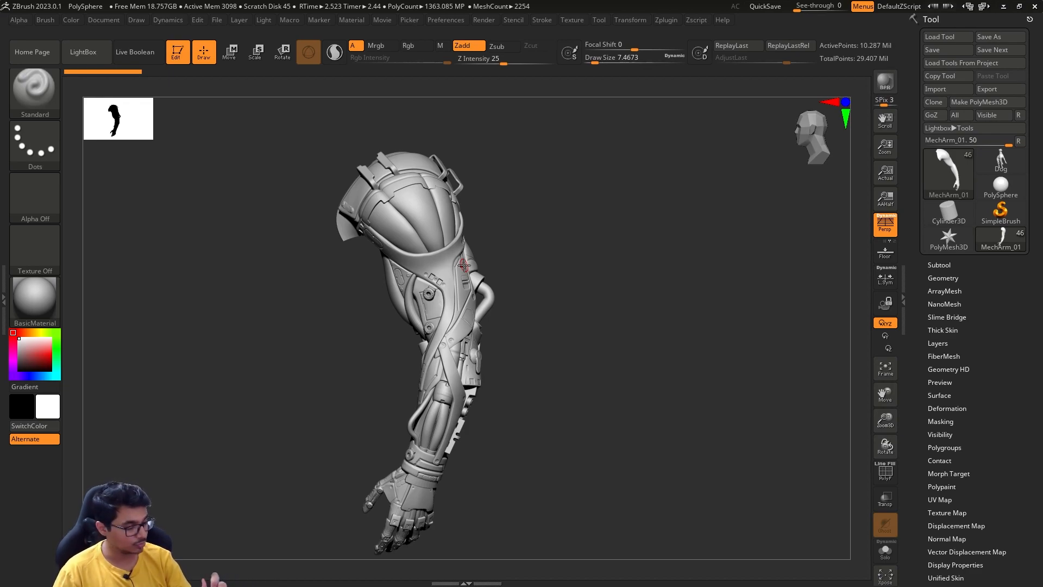
- Make the long strap piece running from the shoulder down to the forearm the active subtool
mouse_move(504, 166)
left_mouse_down()
mouse_move(540, 149)
mouse_move(546, 180)
mouse_move(569, 185)
mouse_move(550, 205)
left_mouse_up()
key("s")
key("s")
mouse_move(551, 197)
left_mouse_down()
mouse_move(530, 198)
mouse_move(598, 215)
mouse_move(536, 211)
mouse_move(557, 216)
mouse_move(554, 185)
mouse_move(553, 213)
mouse_move(539, 205)
mouse_move(515, 222)
mouse_move(543, 215)
mouse_move(531, 214)
mouse_move(538, 219)
mouse_move(522, 190)
mouse_move(514, 205)
mouse_move(547, 212)
mouse_move(534, 213)
left_mouse_up()
key("s")
key("s")
left_click_drag(535, 212, 533, 217)
key("s")
mouse_move(533, 218)
left_mouse_down()
mouse_move(520, 224)
mouse_move(531, 230)
mouse_move(516, 230)
left_mouse_up()
left_click(438, 245, "alt")
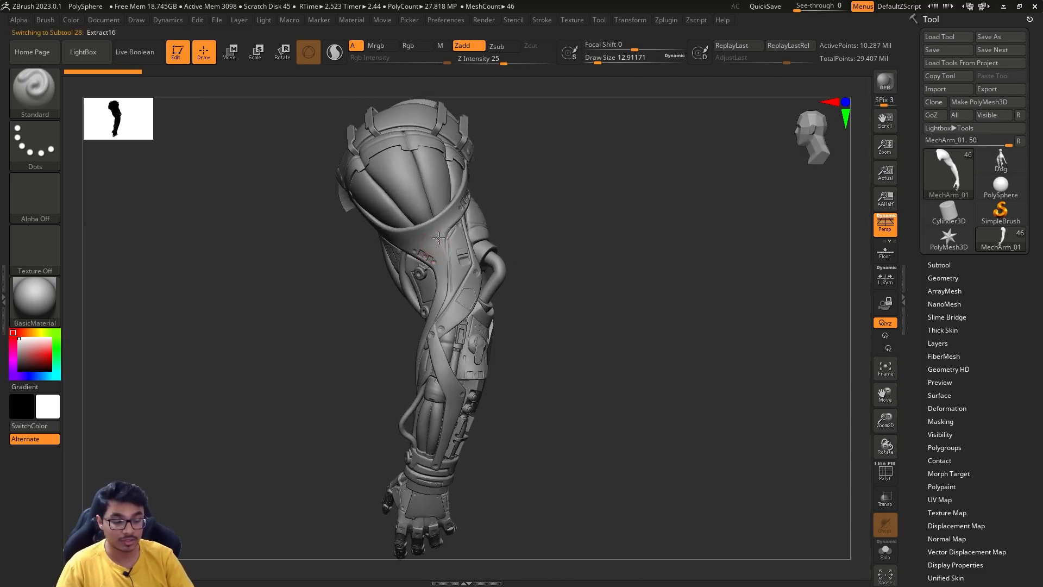
left_click_drag(513, 188, 532, 186)
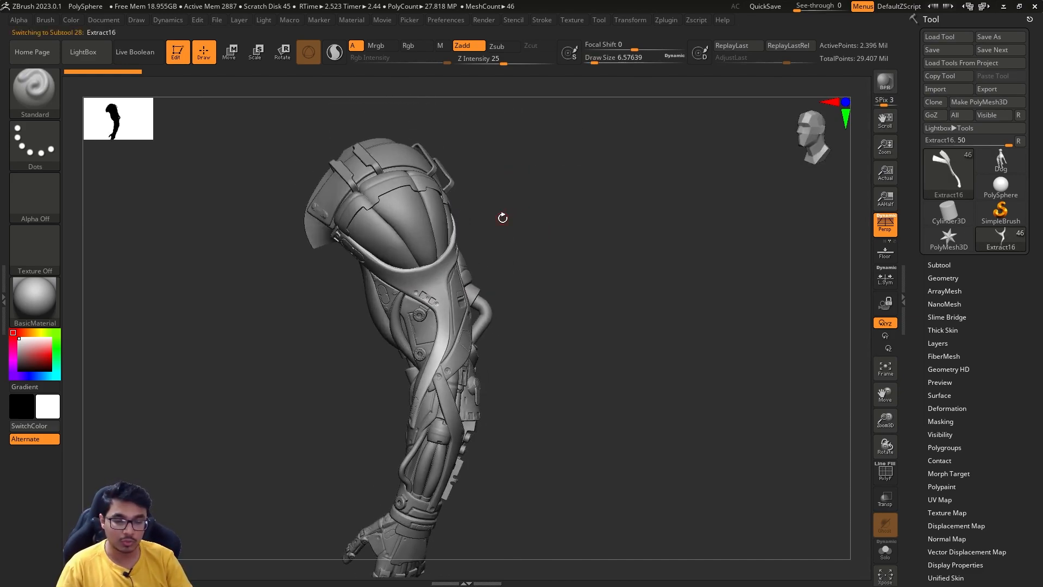
left_click(38, 302)
left_click(227, 224)
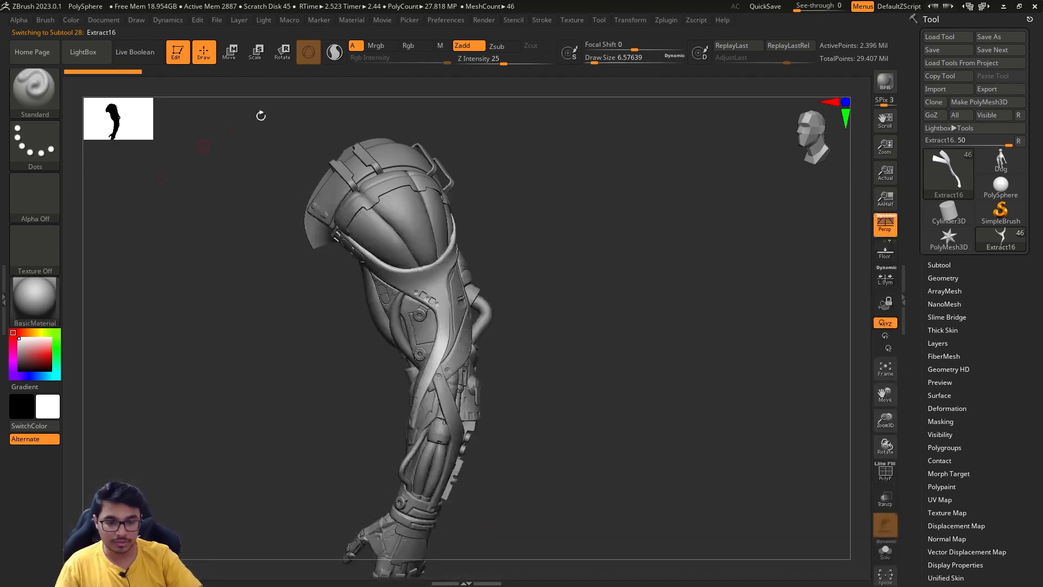
mouse_move(496, 193)
left_mouse_down("alt")
mouse_move(507, 167)
mouse_move(530, 184)
mouse_move(517, 183)
left_mouse_up("alt")
key("s")
left_click_drag(535, 179, 551, 187, "alt")
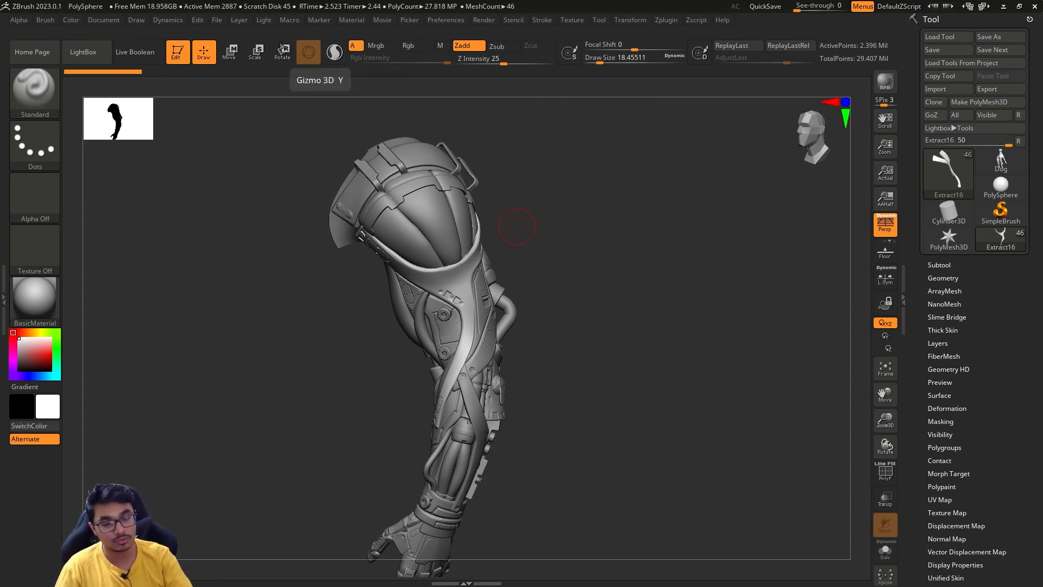
- Expand the collapsed side tray and dock the Color palette in it above the Brush palette
left_click(73, 21)
left_click(3, 285)
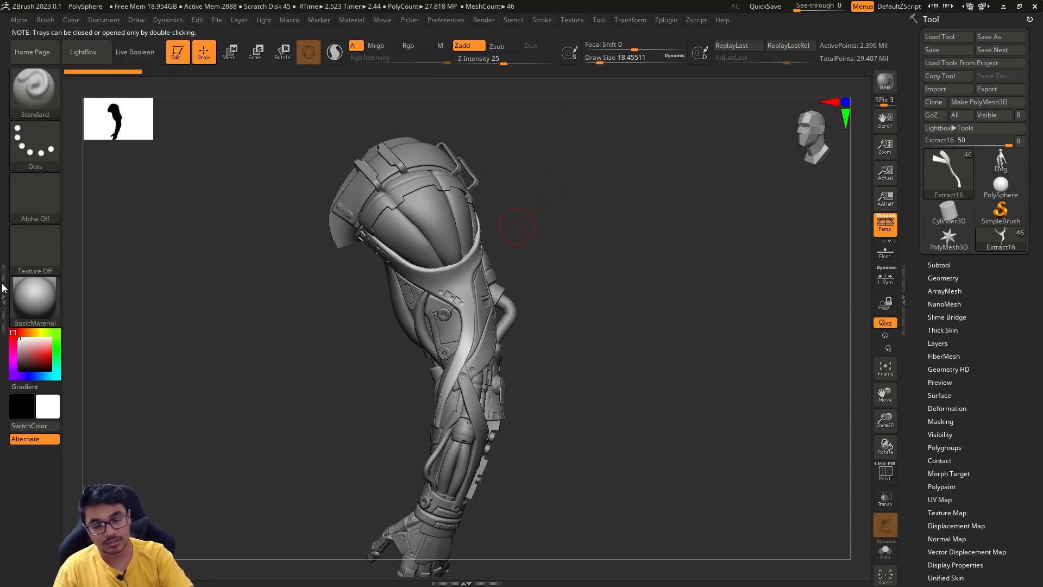
double_click(7, 285)
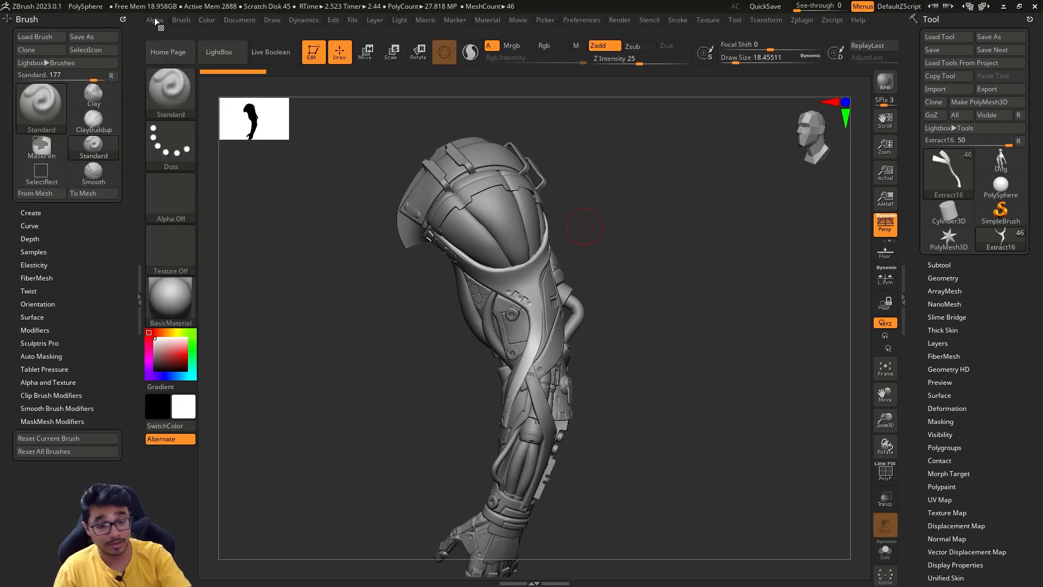
left_click(206, 21)
left_click_drag(206, 33, 58, 27)
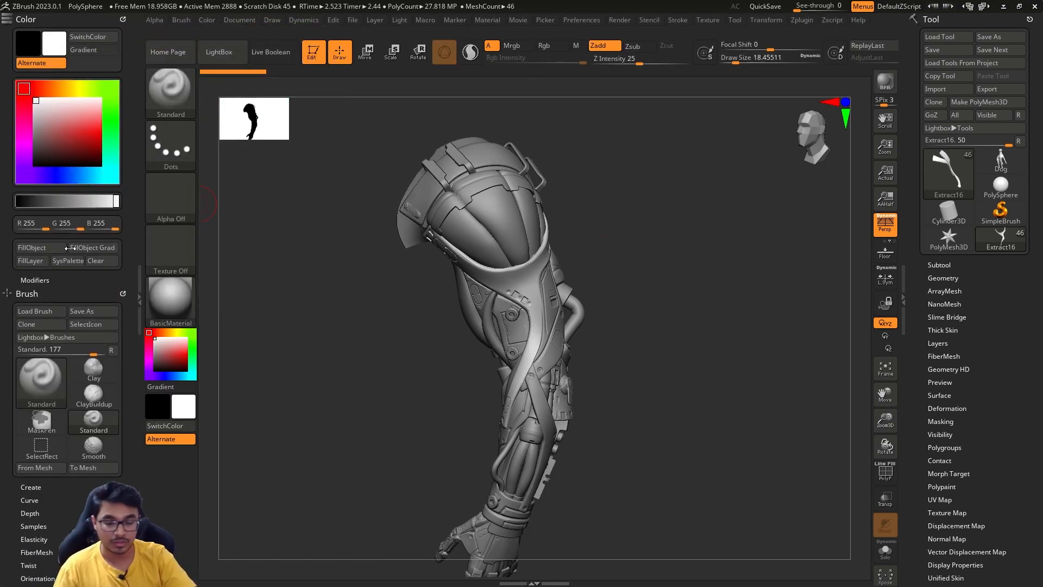
- Try the material-only (M) paint channel for the Standard brush, and change it to color-only (Rgb)
mouse_move(628, 279)
left_mouse_down()
mouse_move(609, 267)
mouse_move(619, 269)
left_mouse_up()
left_click(180, 90)
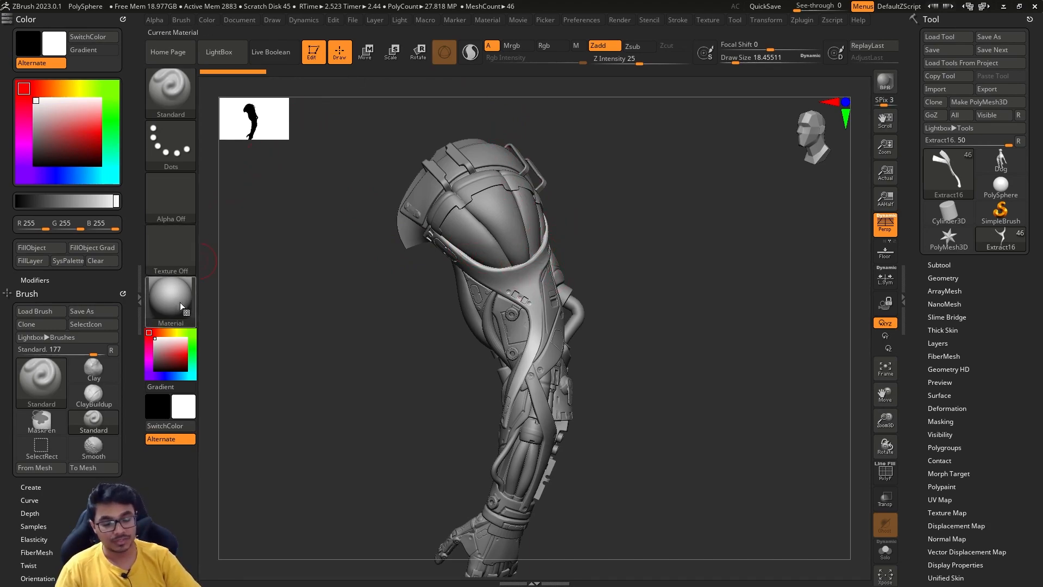
left_click(579, 46)
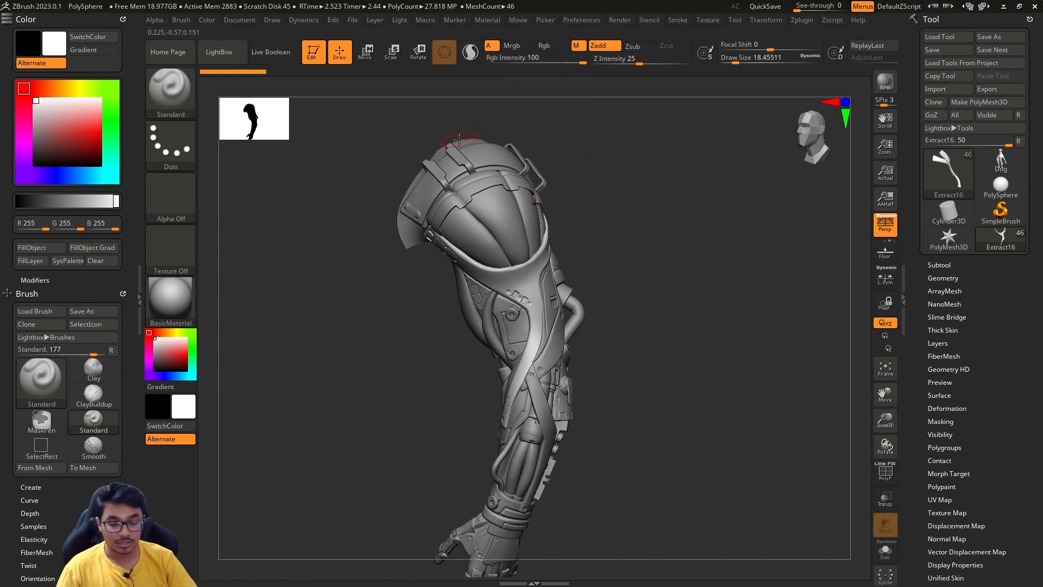
left_click(553, 46)
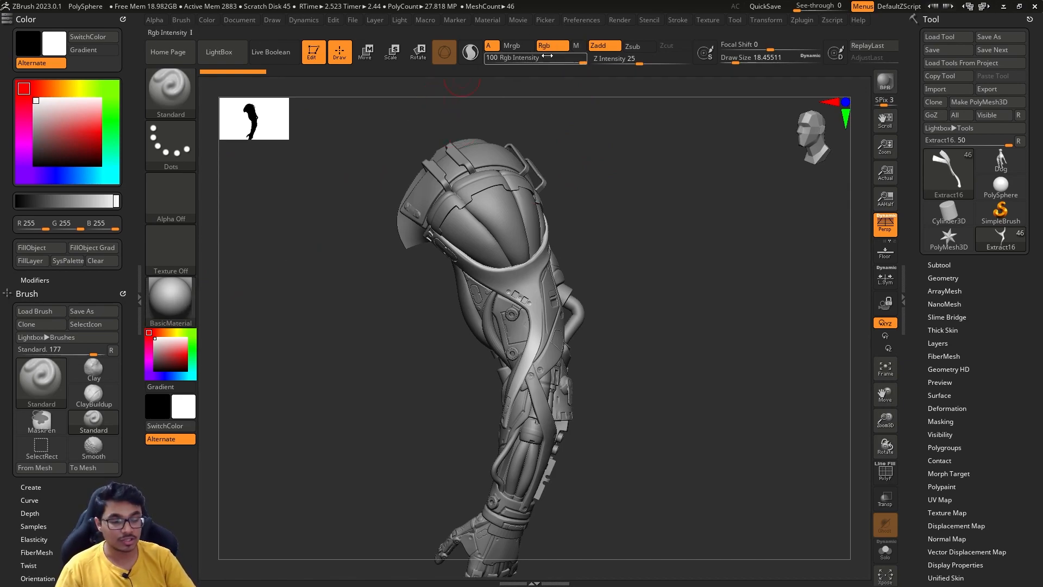
- Set the main color to a light red with R 240, G 84, B 84
left_click(180, 348)
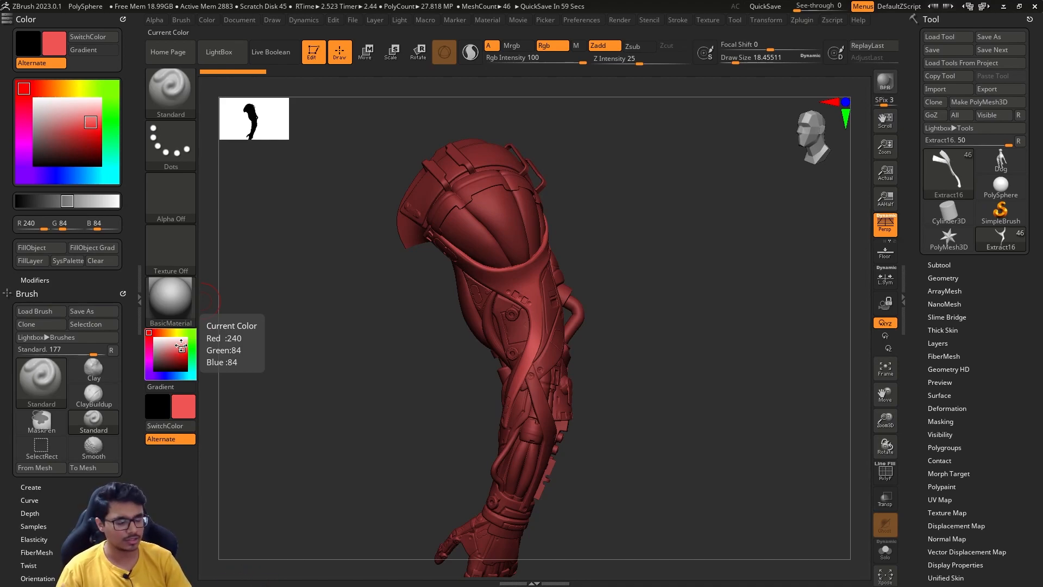
left_click_drag(624, 269, 562, 63)
left_click_drag(657, 268, 570, 279)
- Switch the material to Droplet and fill the active strap subtool with the red color
left_click(185, 303)
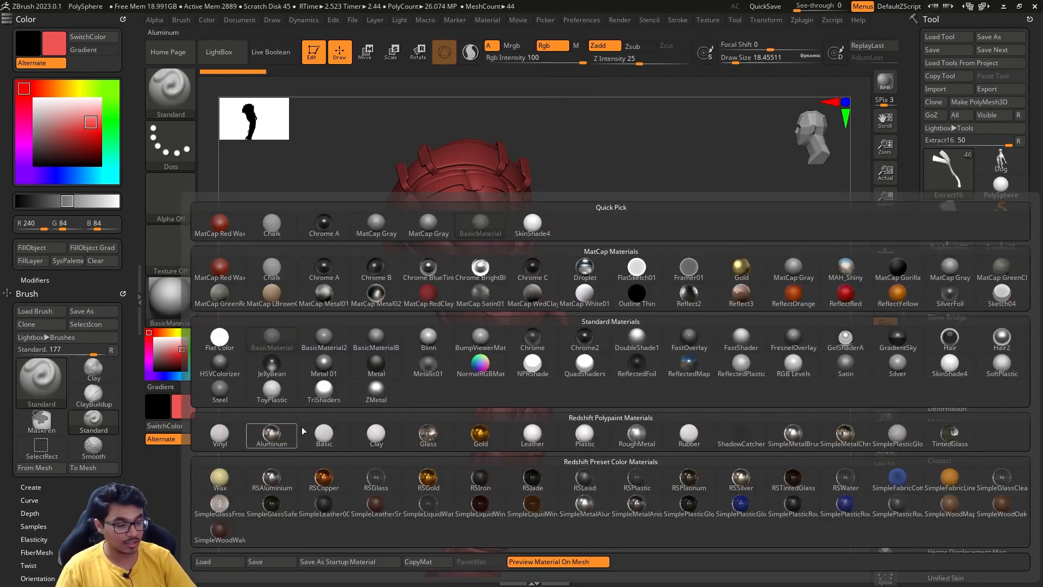
left_click(590, 273)
mouse_move(591, 272)
left_mouse_down()
mouse_move(647, 315)
mouse_move(636, 313)
left_mouse_up()
key("s")
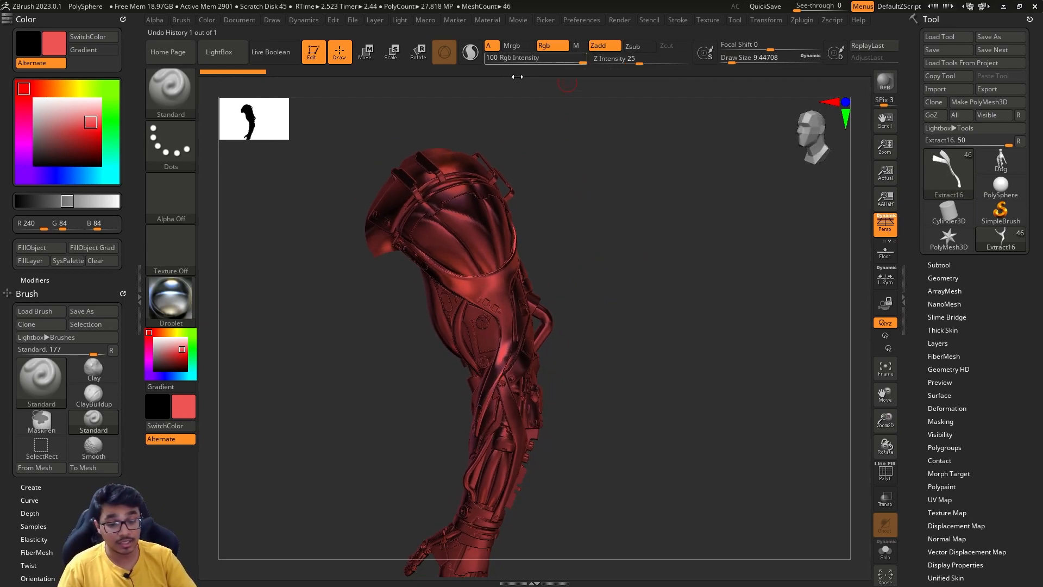
left_click(38, 250)
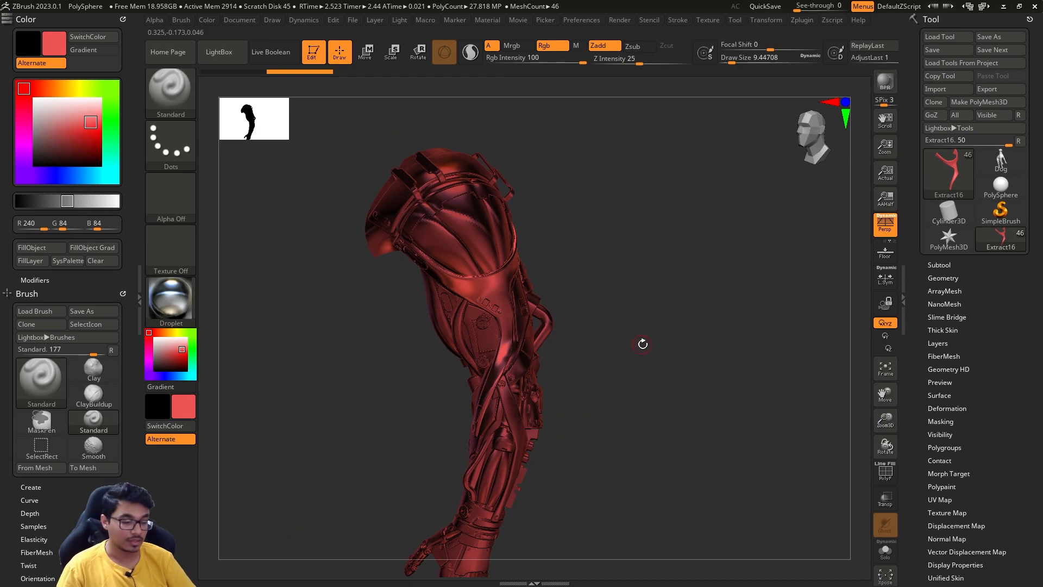
- Change the material from Droplet back to BasicMaterial
left_click_drag(643, 344, 597, 341)
left_click(171, 299)
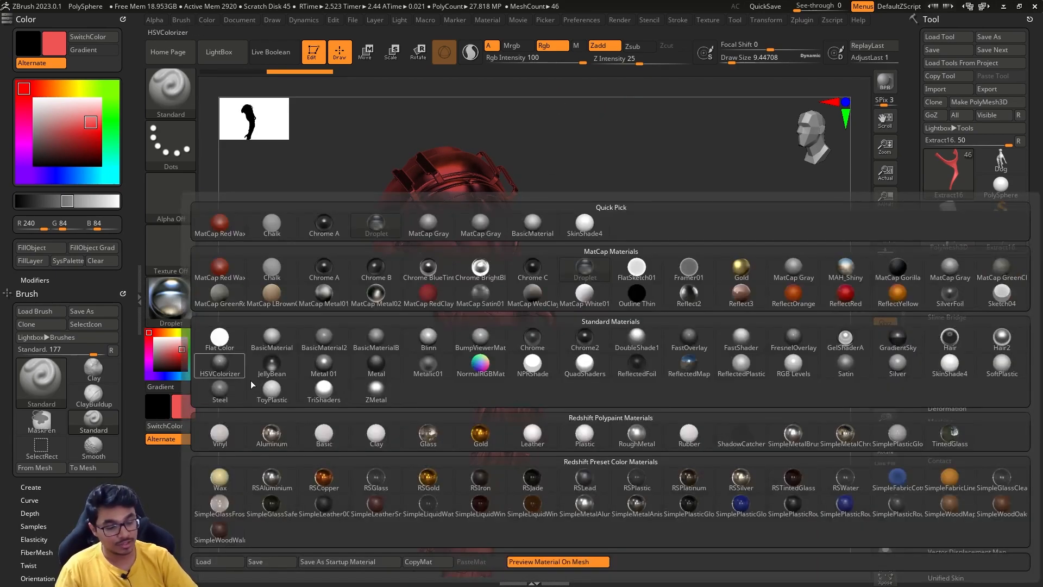
left_click(272, 339)
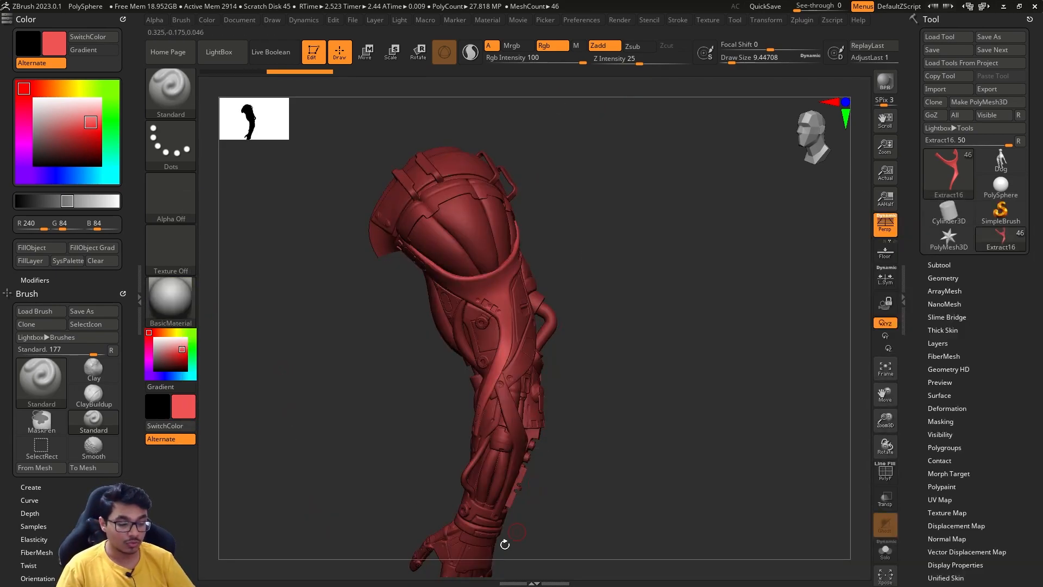
left_click_drag(566, 482, 562, 468)
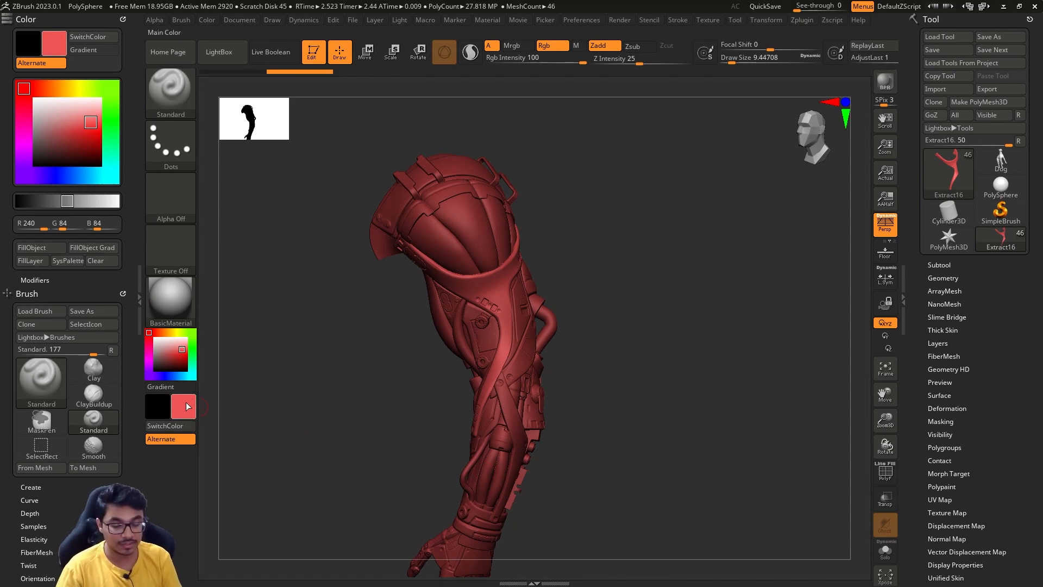
- Reset the main color to white and undo the red fill on the strap subtool
left_click_drag(165, 350, 153, 336)
left_click_drag(368, 436, 235, 429)
left_click_drag(593, 339, 619, 304)
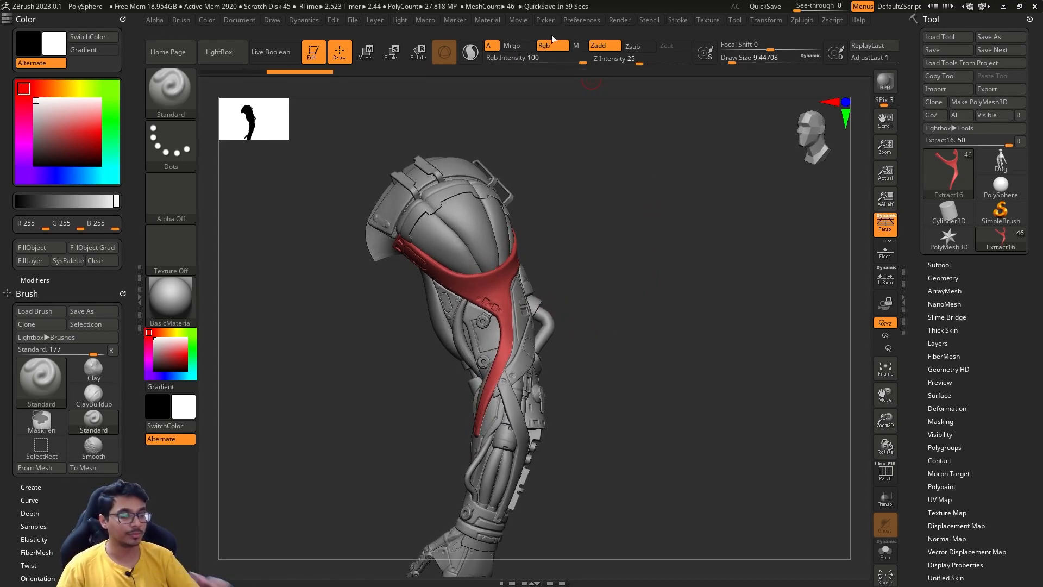
key("ctrl+z")
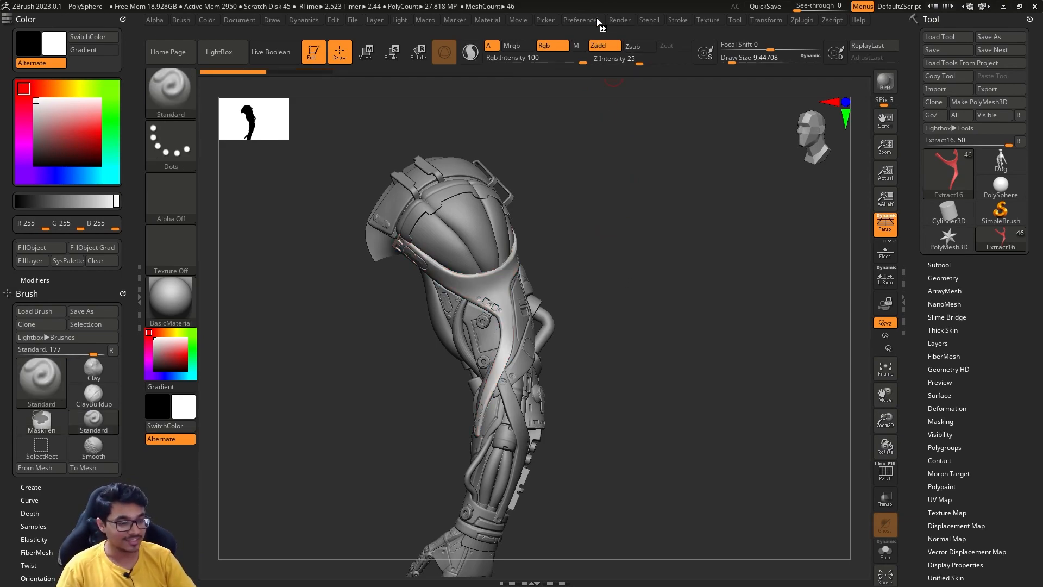
- Set the paint channel to material only (M) and choose a green main color with R 110, G 196, B 39
left_click(576, 46)
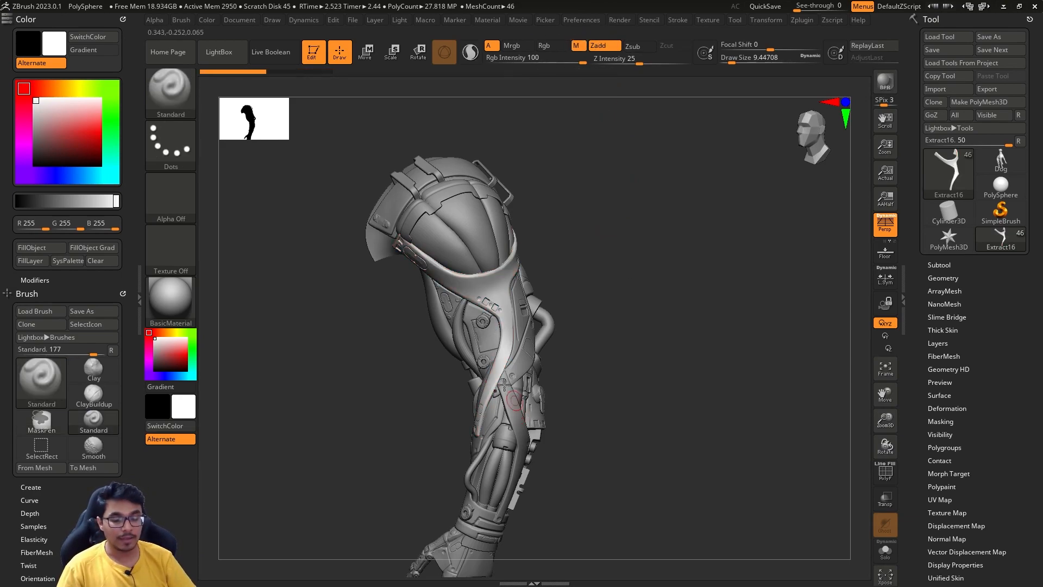
left_click(192, 339)
left_click(176, 355)
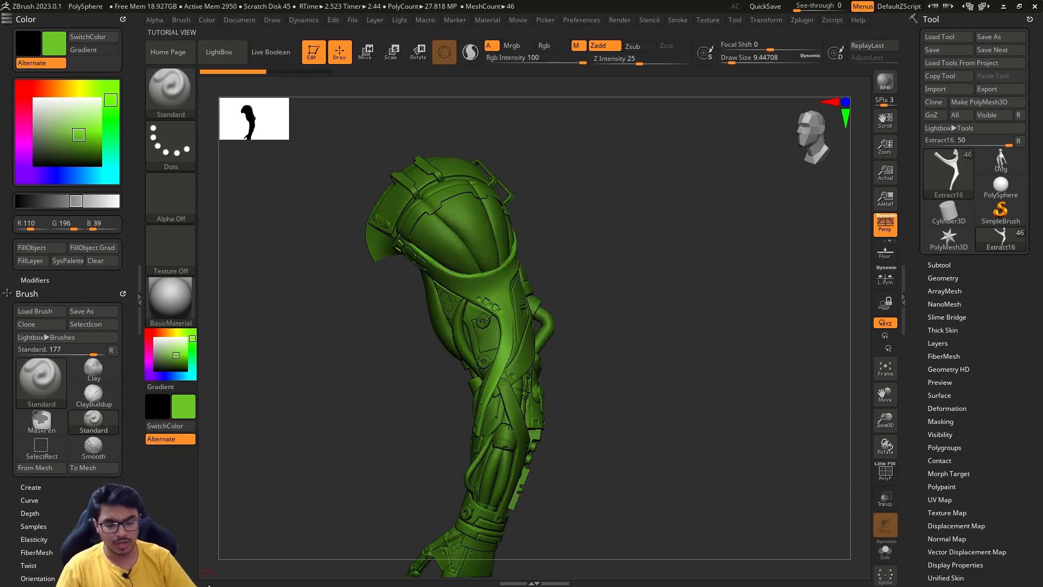
- Apply the FastShader material to the arm
left_click(175, 295)
left_click(296, 372)
left_click(178, 308)
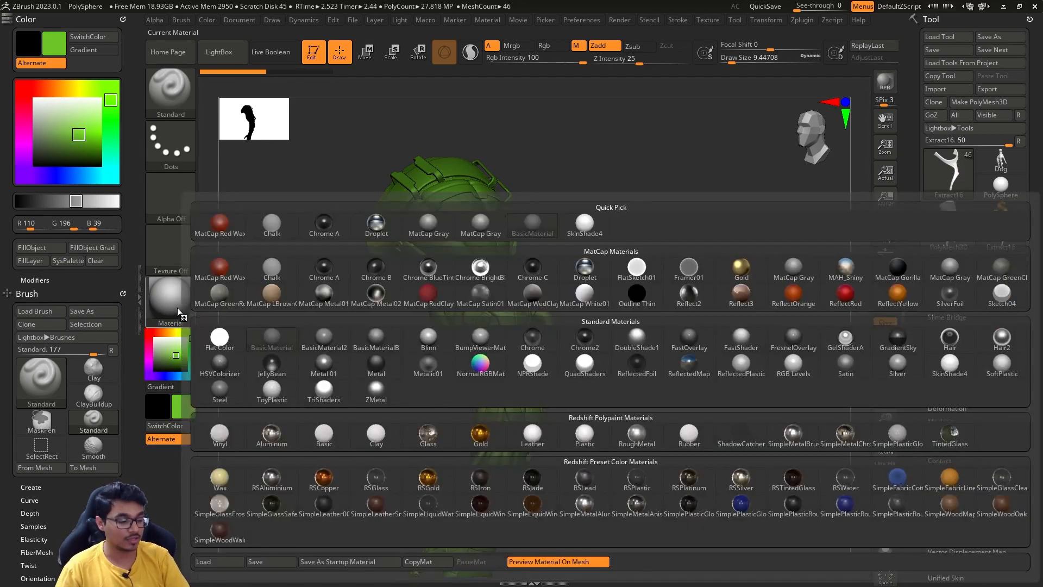
left_click(741, 338)
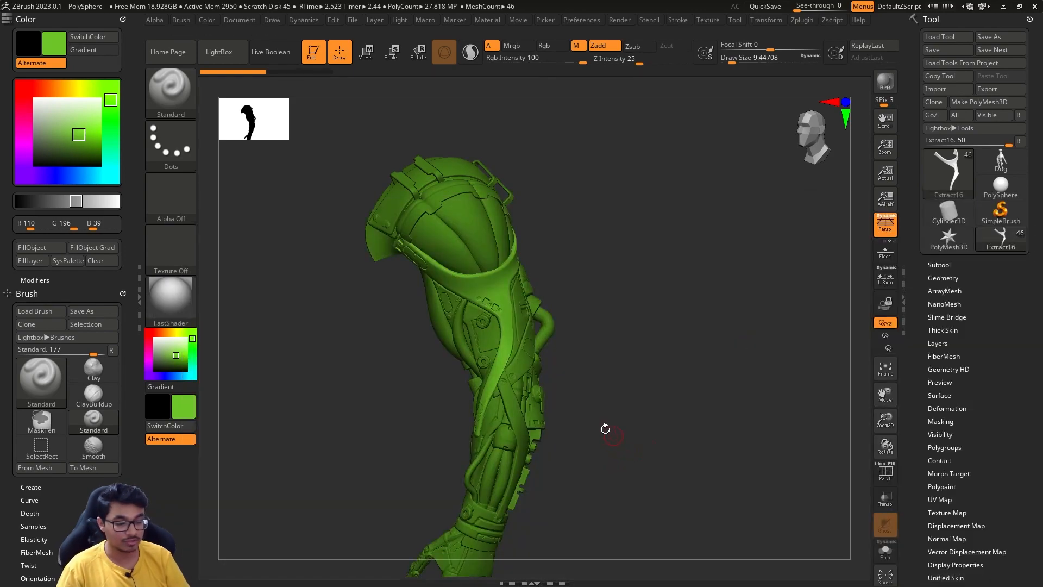
- Preview the arm with the Redshift Polypaint Glass material, accept the Redshift note and run a test render
left_click(154, 294)
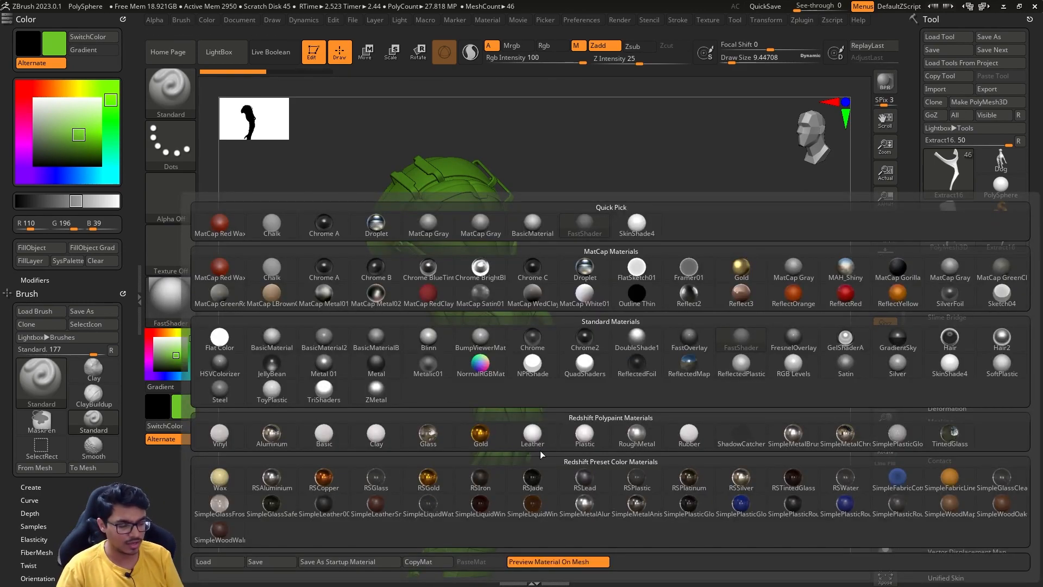
left_click(480, 441)
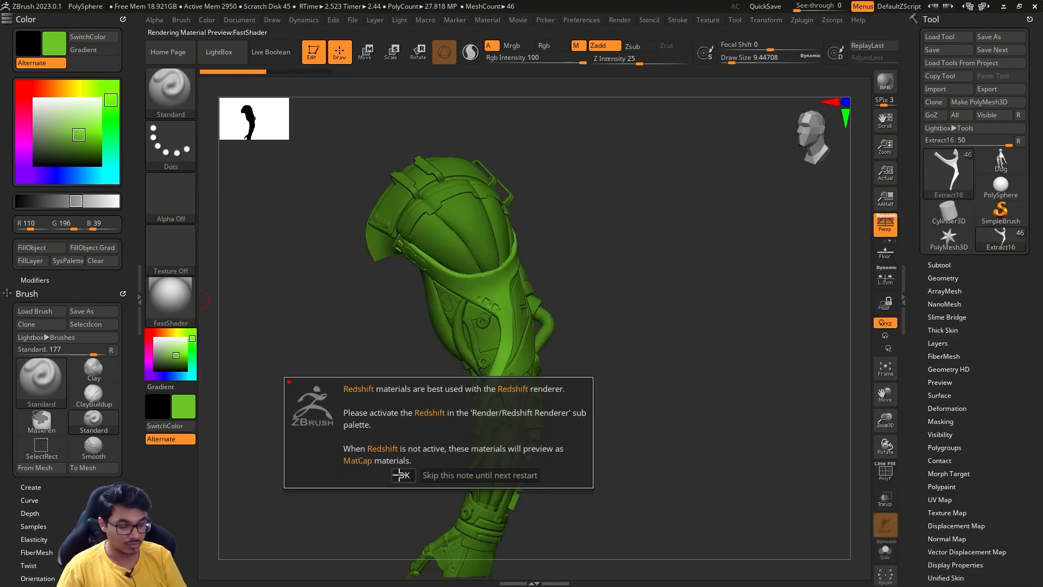
left_click(400, 475)
mouse_move(619, 368)
left_mouse_down()
mouse_move(582, 373)
mouse_move(625, 366)
left_mouse_up()
key("shift+r")
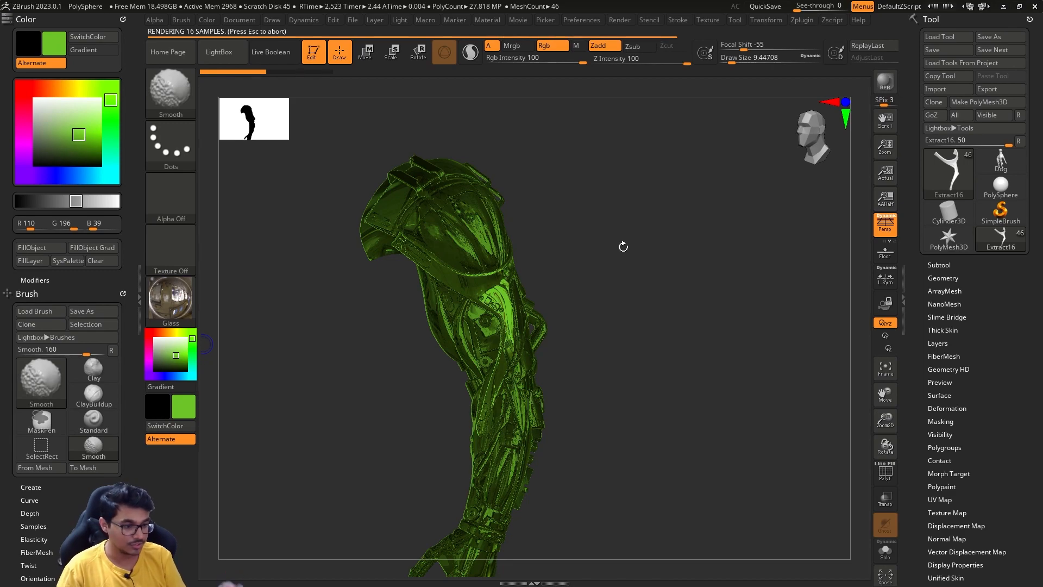
left_click(575, 336)
left_click_drag(443, 353, 256, 361)
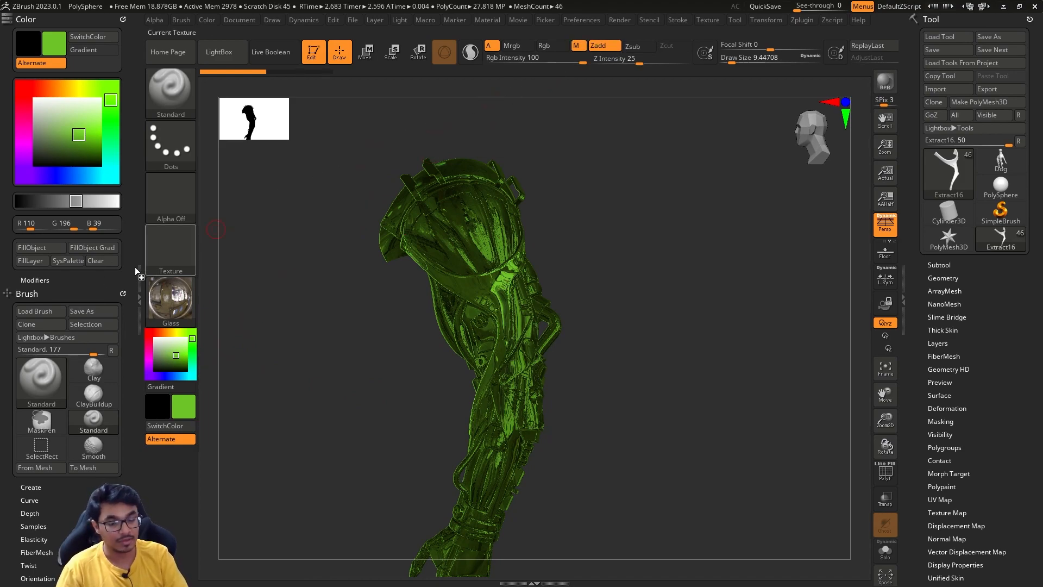
- Try filling the strap subtool with the Glass material only and choose a brighter green, R 141, G 238, B 61
left_click(38, 247)
left_click_drag(624, 364, 591, 376)
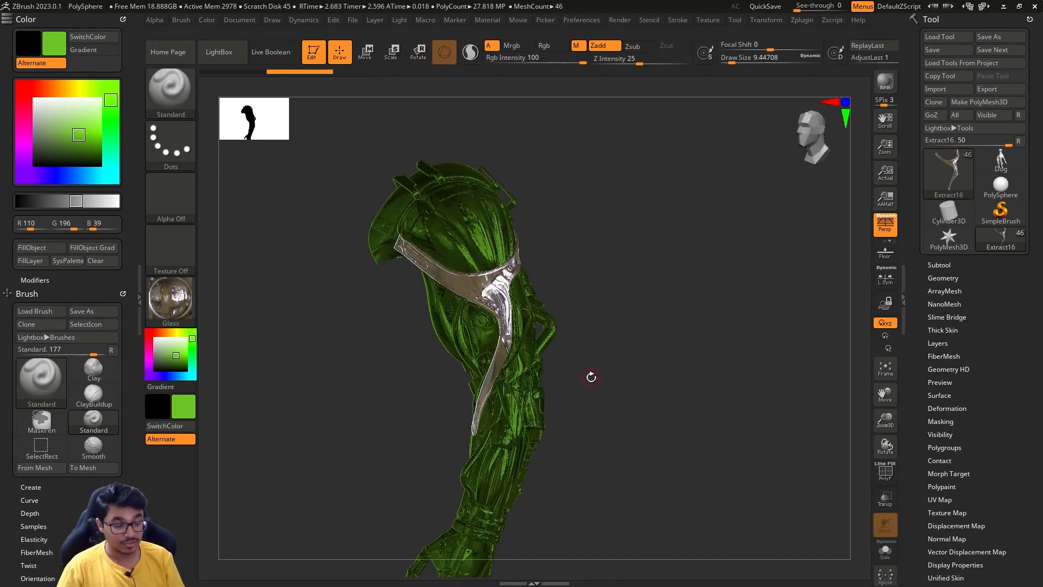
left_click(182, 351)
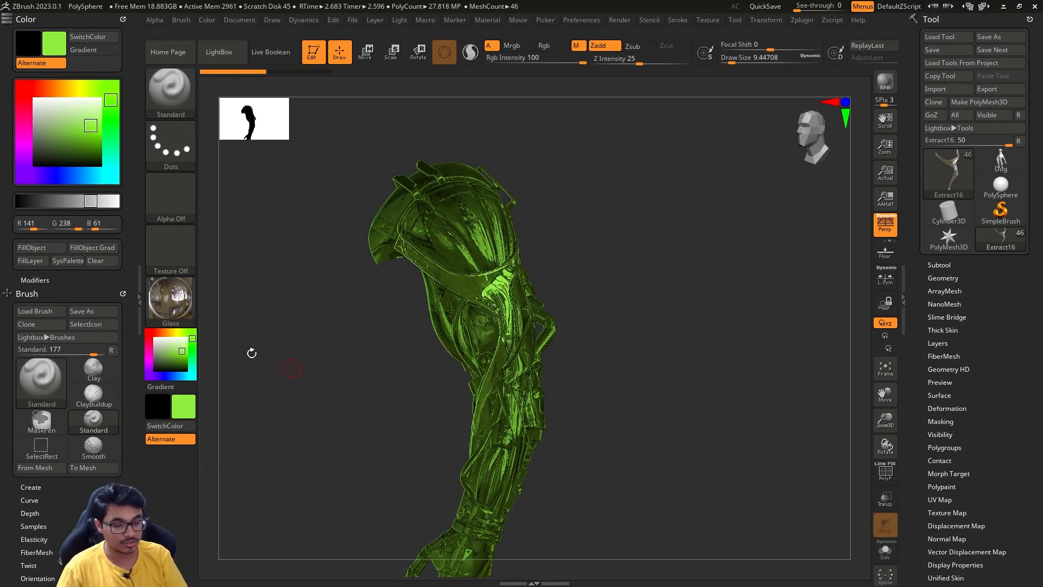
- Switch the paint channel to Mrgb with BasicMaterial2 and a red main color of R 201, G 61, B 50
left_click(170, 300)
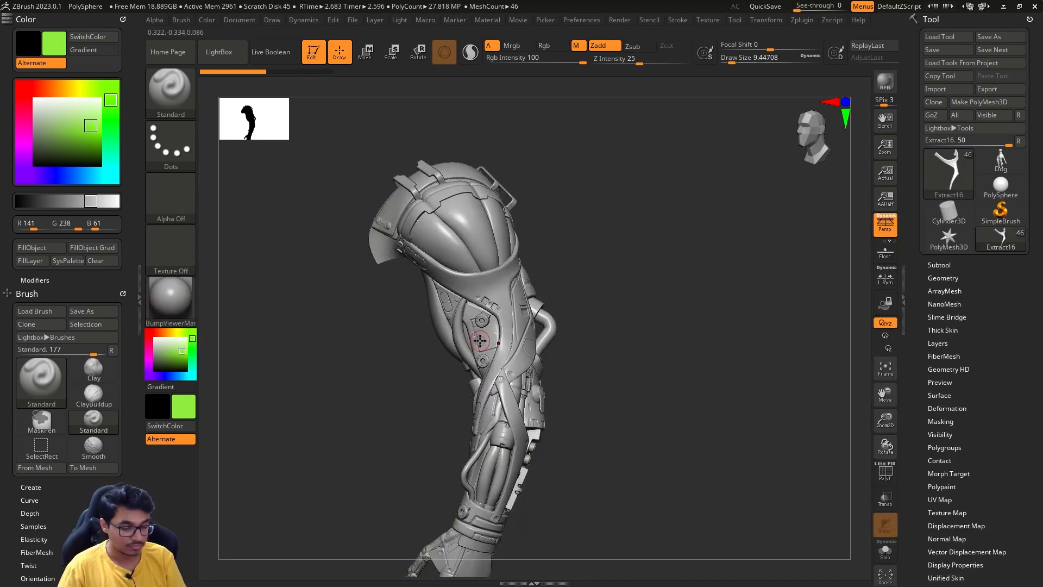
left_click(528, 46)
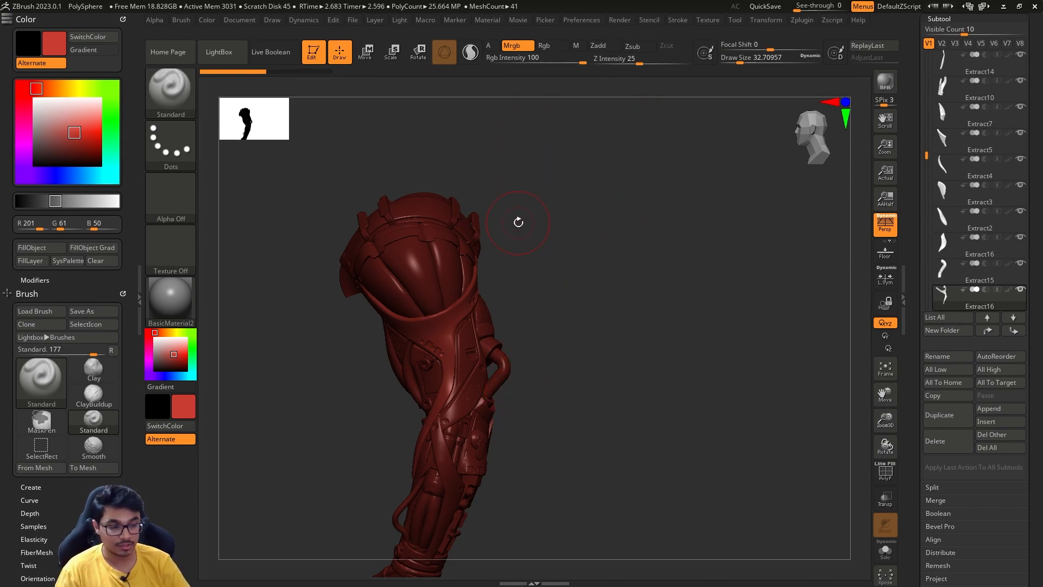
mouse_move(538, 190)
left_mouse_down()
mouse_move(549, 217)
mouse_move(541, 228)
left_mouse_up()
key("s")
mouse_move(553, 263)
left_mouse_down("alt")
mouse_move(556, 207)
mouse_move(560, 229)
mouse_move(572, 223)
mouse_move(554, 194)
left_mouse_up("alt")
- Fill the shoulder muscle subtool Extract8 with the Reflect3 material and red R 194, G 43, B 32
left_click(386, 207, "alt")
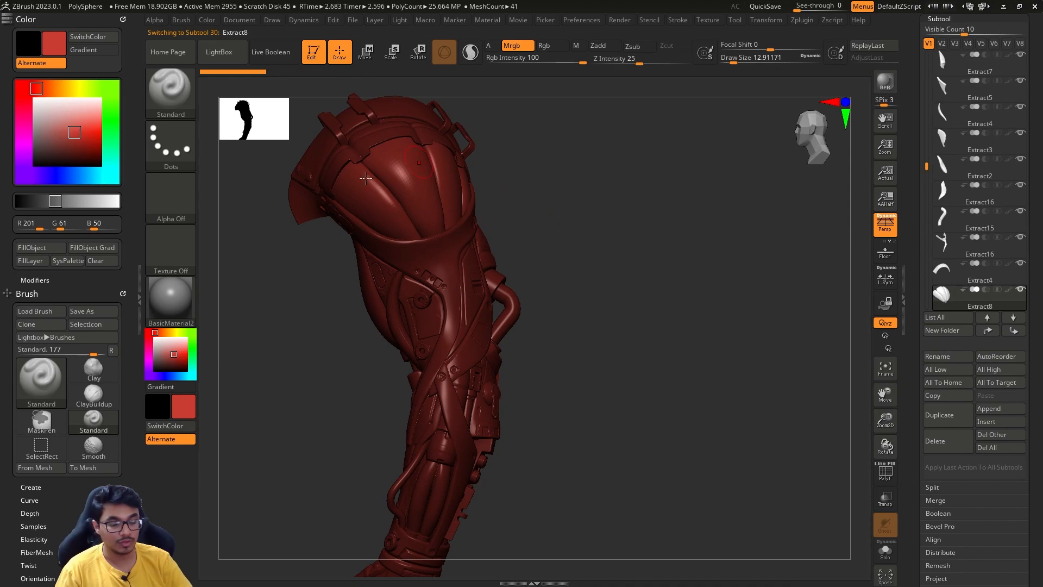
left_click(173, 302)
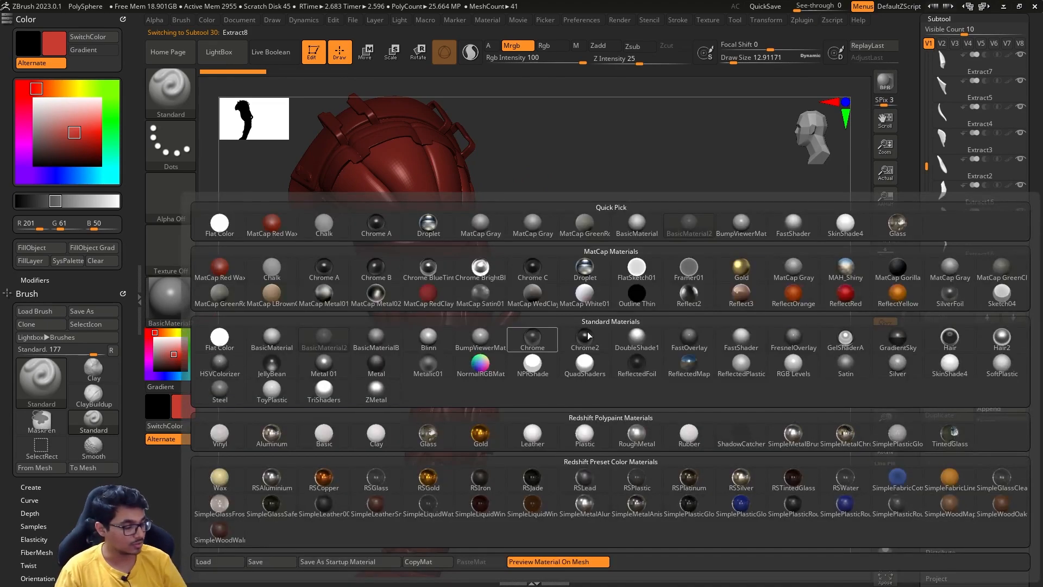
left_click(744, 301)
mouse_move(579, 283)
left_mouse_down("alt")
mouse_move(582, 332)
mouse_move(302, 332)
left_mouse_up("alt")
key("s")
left_click(582, 332)
left_click(177, 355)
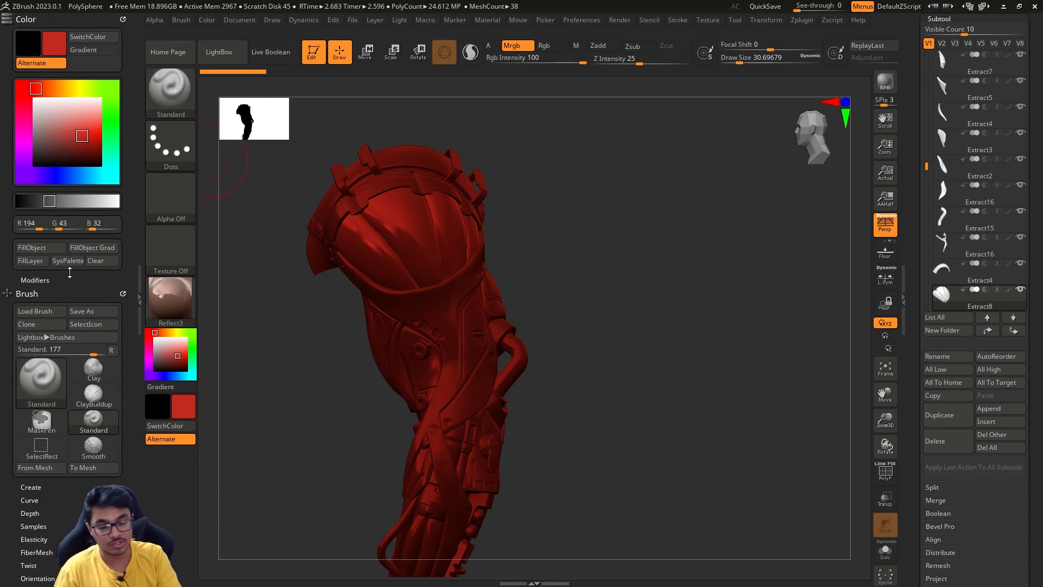
left_click(53, 248)
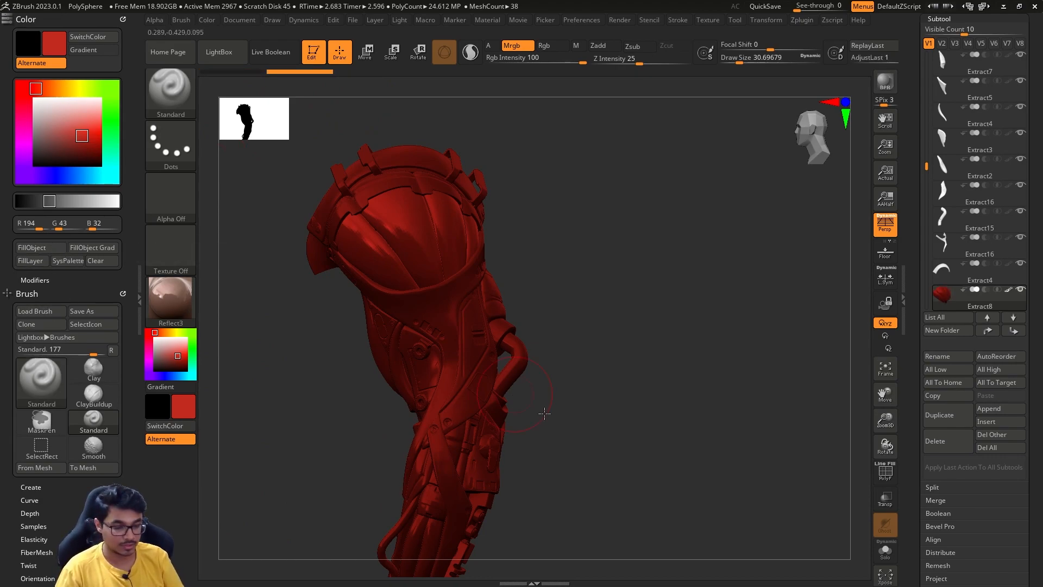
- Set the main color to white and inspect the filled shoulder muscle against the rest of the arm
left_click_drag(166, 355, 154, 336)
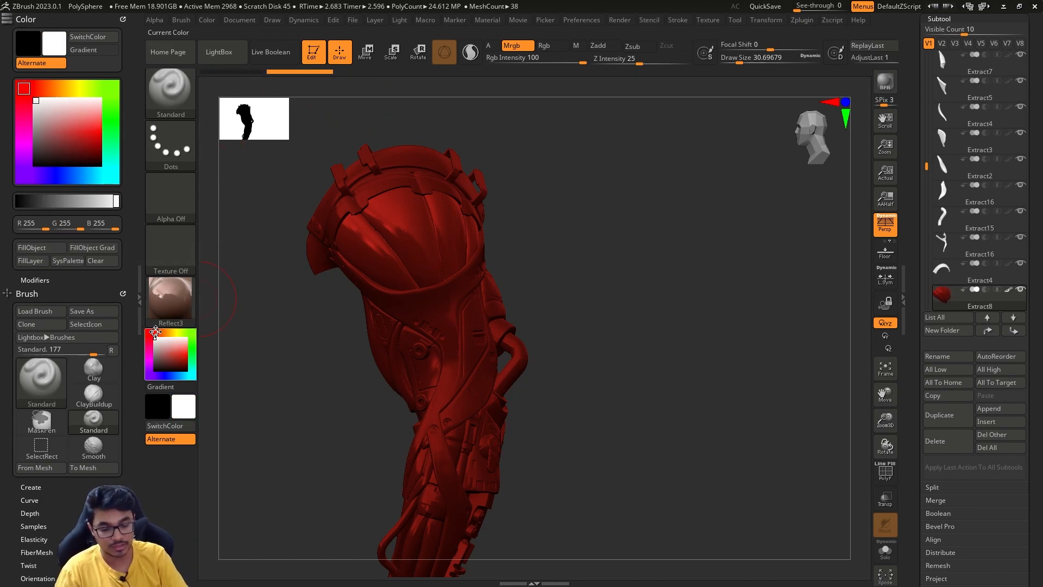
left_click_drag(646, 417, 540, 463, "alt")
mouse_move(562, 499)
left_mouse_down("alt")
mouse_move(605, 372)
mouse_move(597, 376)
left_mouse_up("alt")
- Sample the red of the shoulder muscle and fill the forearm muscle subtool Extract2 with it
key("s")
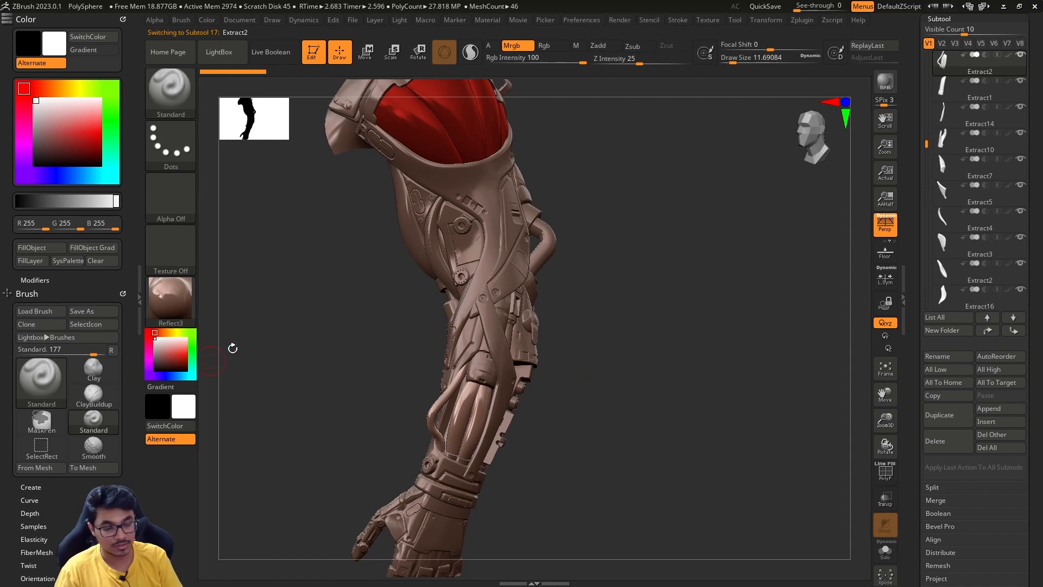
left_click_drag(590, 146, 466, 381)
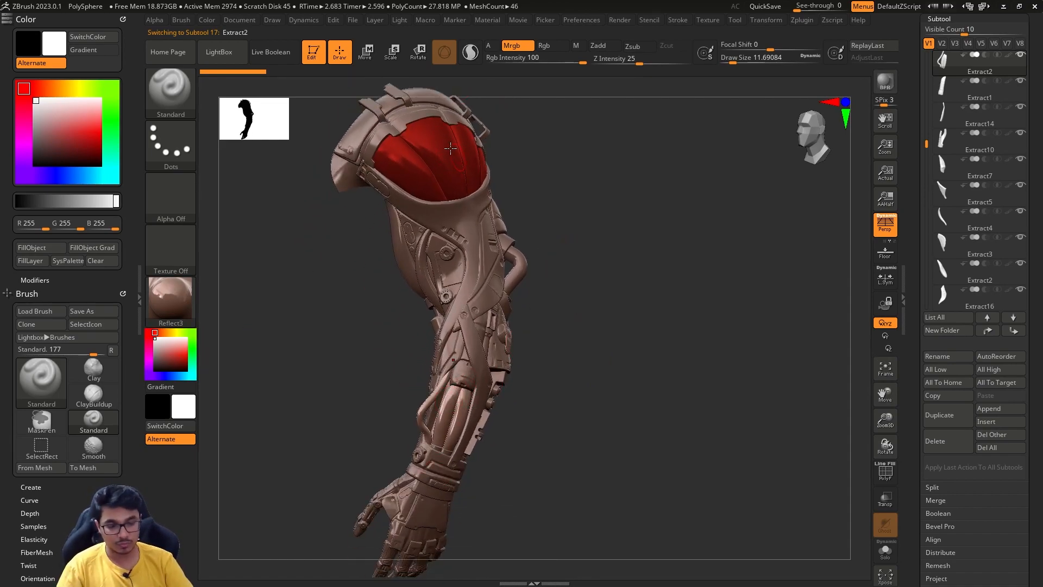
key("c")
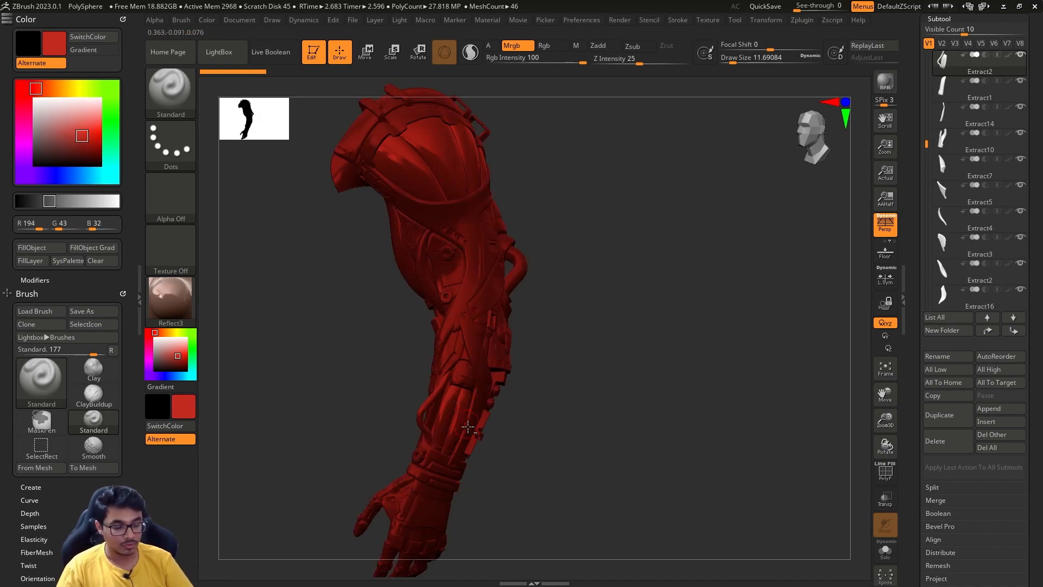
left_click(34, 251)
- Fill the muscle subtool Extract5 on the back of the forearm with the same red and Reflect3 material
left_click_drag(564, 395, 552, 349)
left_click_drag(535, 415, 519, 354)
left_click(444, 381, "alt")
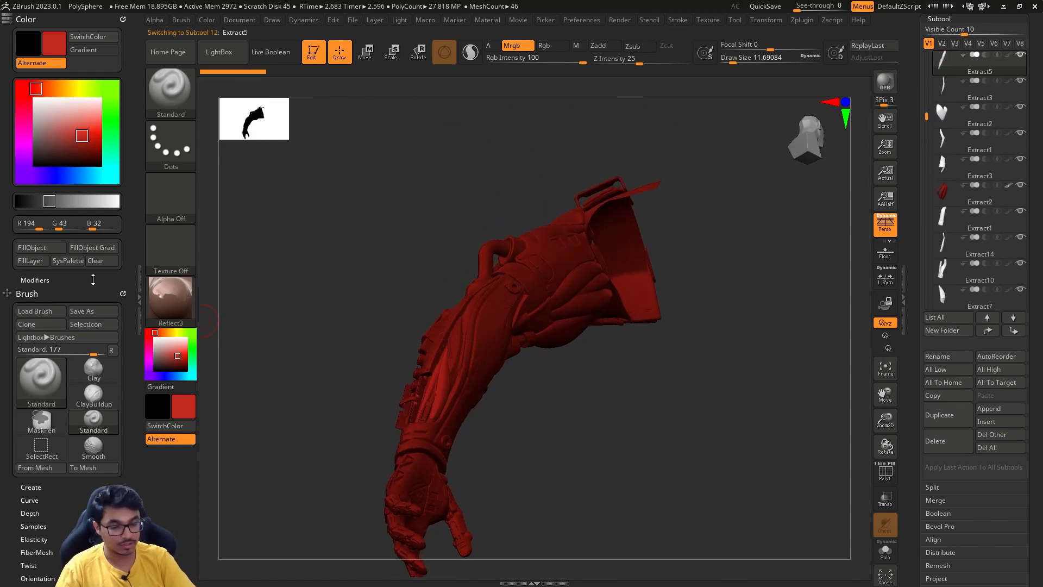
left_click(57, 249)
- Fill the remaining upper-arm muscle subtools, including Extract9_1 and Extract4, with the same red
left_click_drag(605, 411, 612, 385)
left_click(623, 299, "alt")
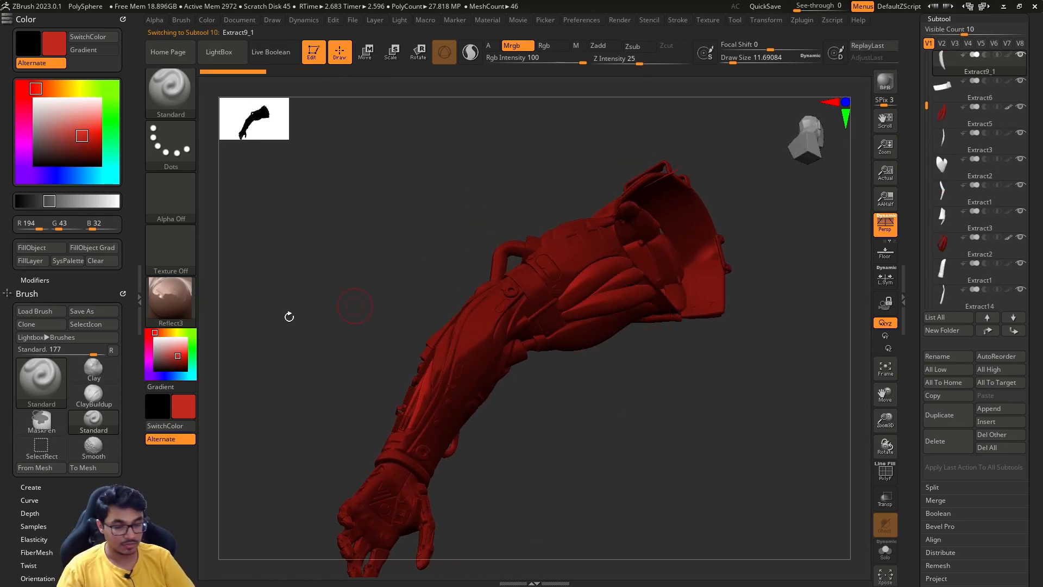
left_click(51, 249)
mouse_move(649, 414)
left_mouse_down()
mouse_move(624, 391)
mouse_move(625, 352)
mouse_move(564, 366)
left_mouse_up()
left_click(615, 297, "alt")
left_click(55, 249)
left_click_drag(661, 429, 624, 342)
left_click(577, 328, "alt")
left_click(442, 421, "alt")
left_click_drag(533, 475, 592, 538)
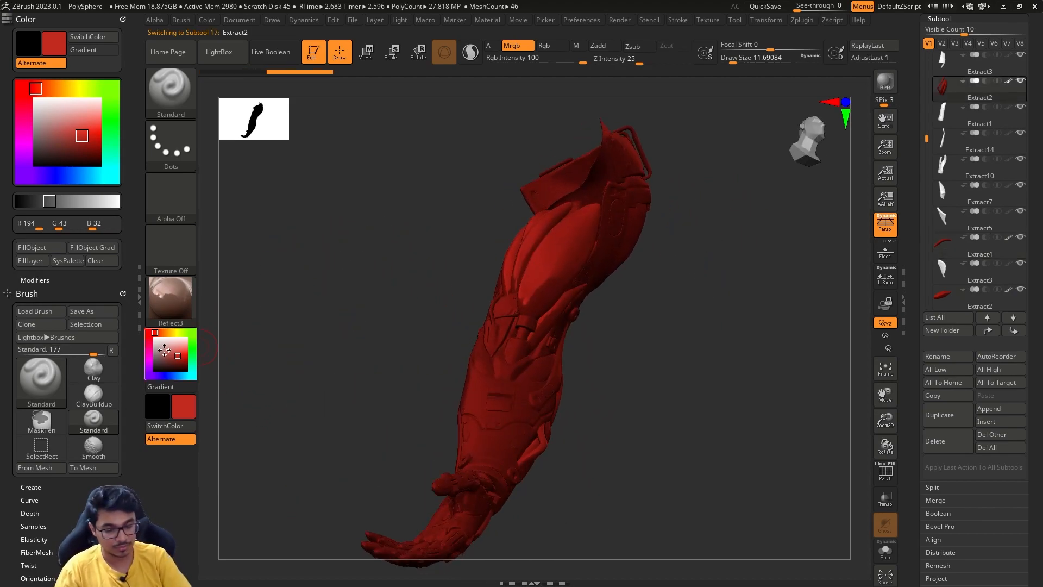
- Set the main color to white to spot unfilled muscles, and fill the Extract10 forearm muscle with the sampled red
left_click_drag(166, 349, 154, 337)
left_click_drag(305, 429, 536, 372)
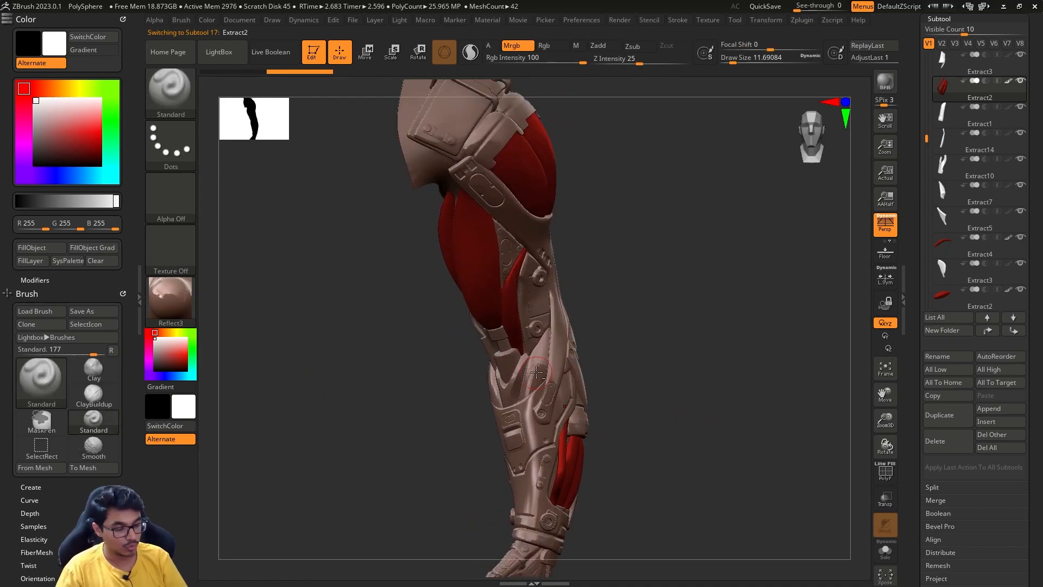
left_click(536, 372, "alt")
key("c")
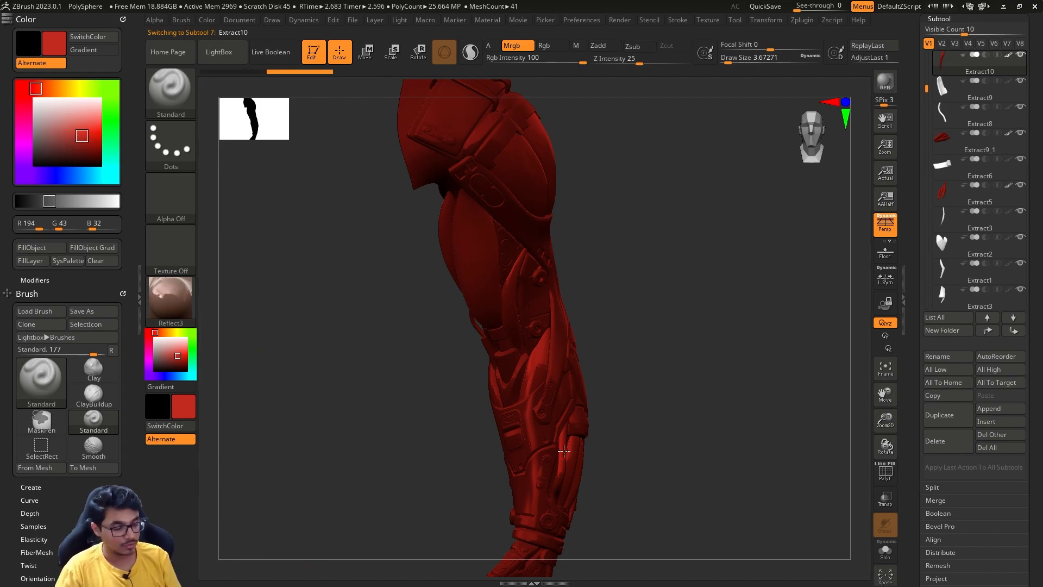
- Fill the Extract11 forearm muscle with the same red and check the neighboring muscle subtools
left_click(493, 391, "alt")
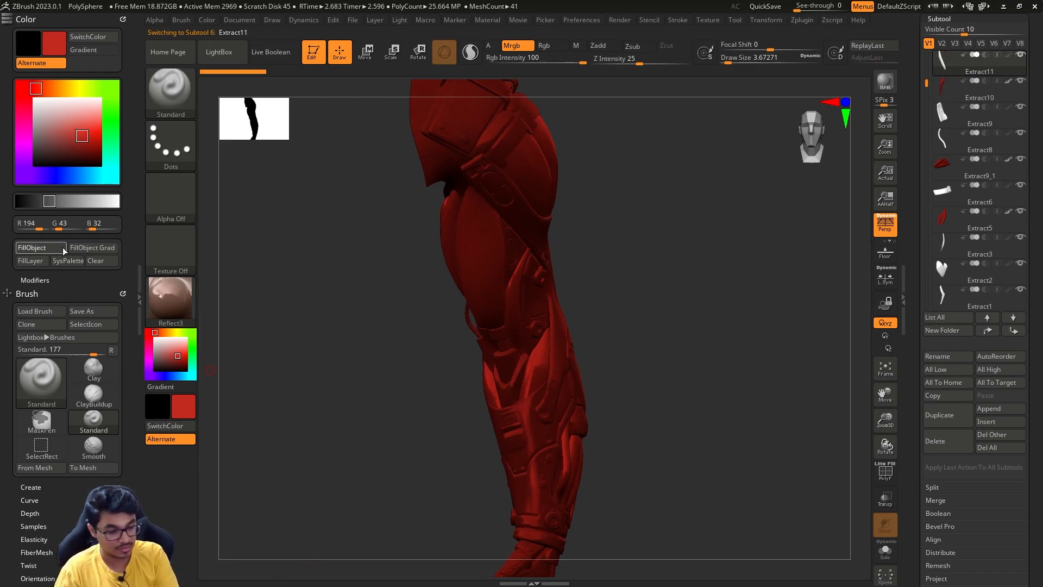
left_click(541, 373, "alt")
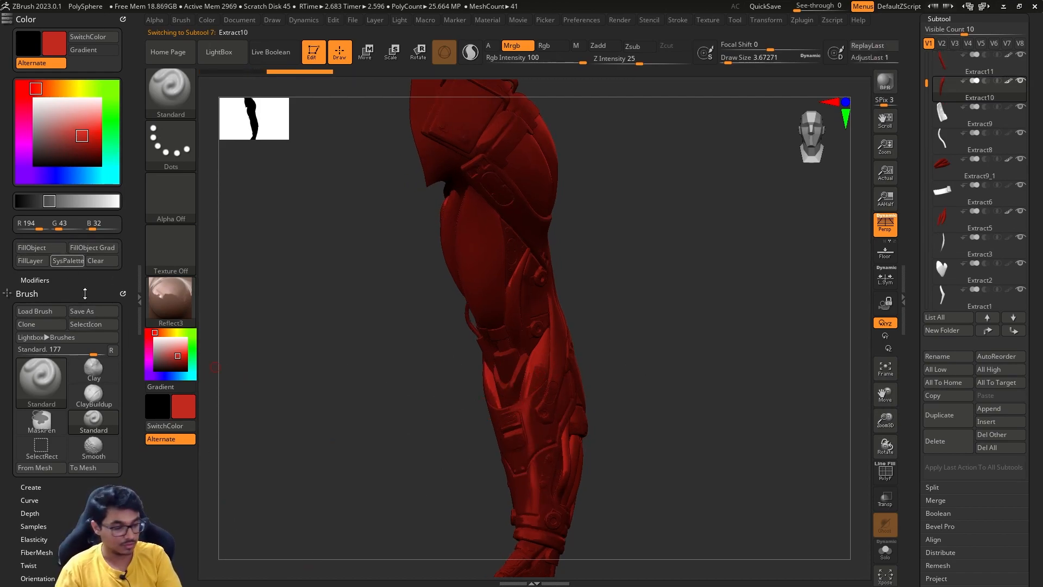
left_click_drag(640, 373, 594, 351)
left_click(490, 308, "alt")
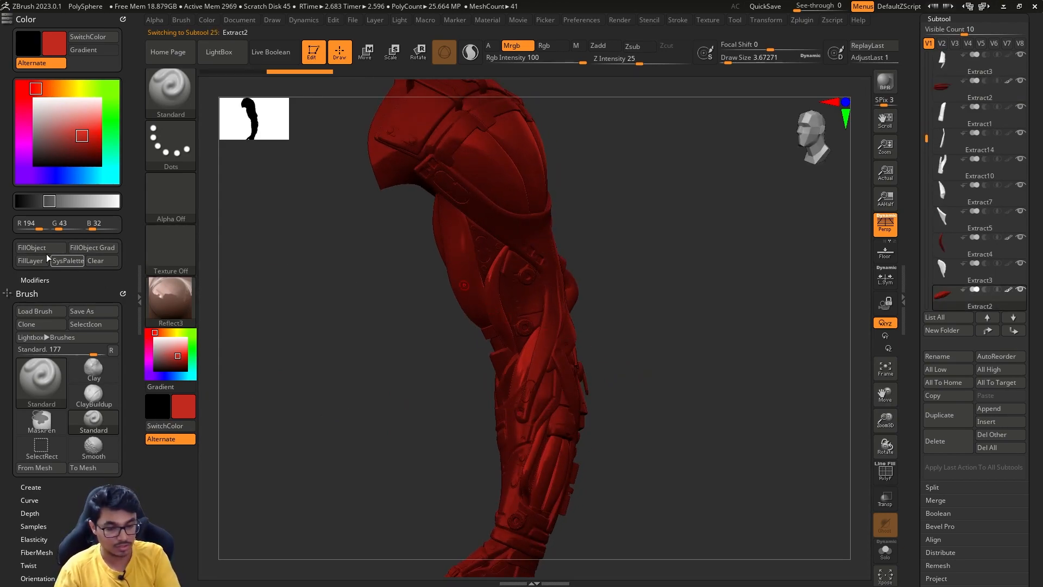
left_click_drag(670, 413, 521, 369)
- Reset the main color to white and inspect the red muscles around the whole arm
left_click(155, 337)
mouse_move(640, 331)
left_mouse_down()
mouse_move(622, 326)
mouse_move(646, 304)
left_mouse_up()
mouse_move(645, 304)
left_mouse_down("alt")
mouse_move(641, 389)
mouse_move(616, 370)
mouse_move(698, 391)
mouse_move(635, 381)
left_mouse_up("alt")
key("s")
left_click_drag(533, 163, 538, 265, "alt")
left_click_drag(538, 265, 573, 291)
- Select the MechArm_01 base subtool and choose gray R 97, G 97, B 97 with the MatCap Gray material
left_click(458, 293, "alt")
left_click_drag(507, 257, 530, 227)
left_click(155, 358)
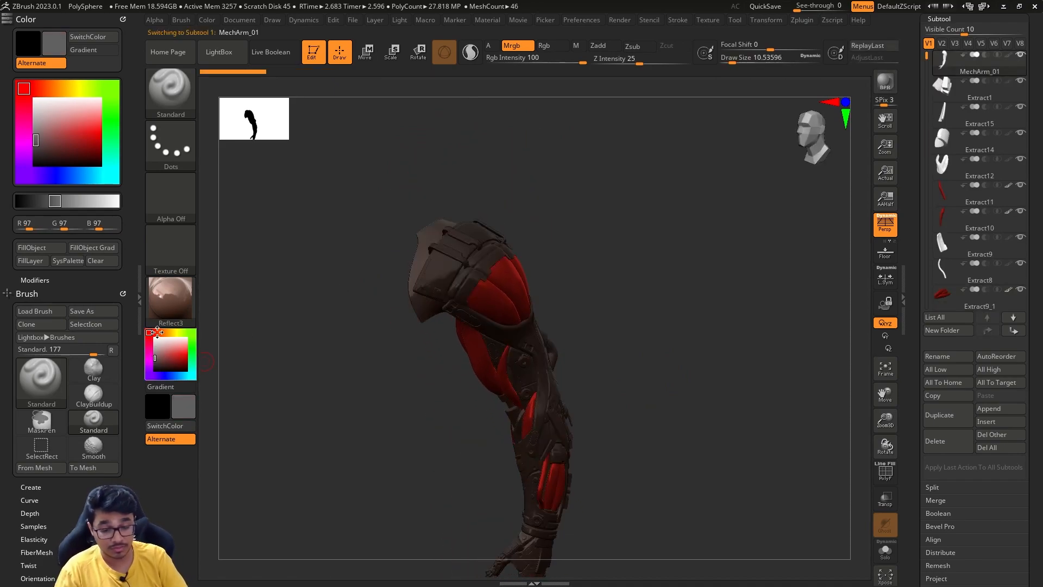
left_click(167, 305)
left_click(487, 233)
mouse_move(605, 335)
left_mouse_down()
mouse_move(636, 338)
mouse_move(608, 333)
mouse_move(607, 373)
mouse_move(605, 338)
mouse_move(627, 356)
mouse_move(598, 355)
left_mouse_up()
key("s")
left_click(600, 353)
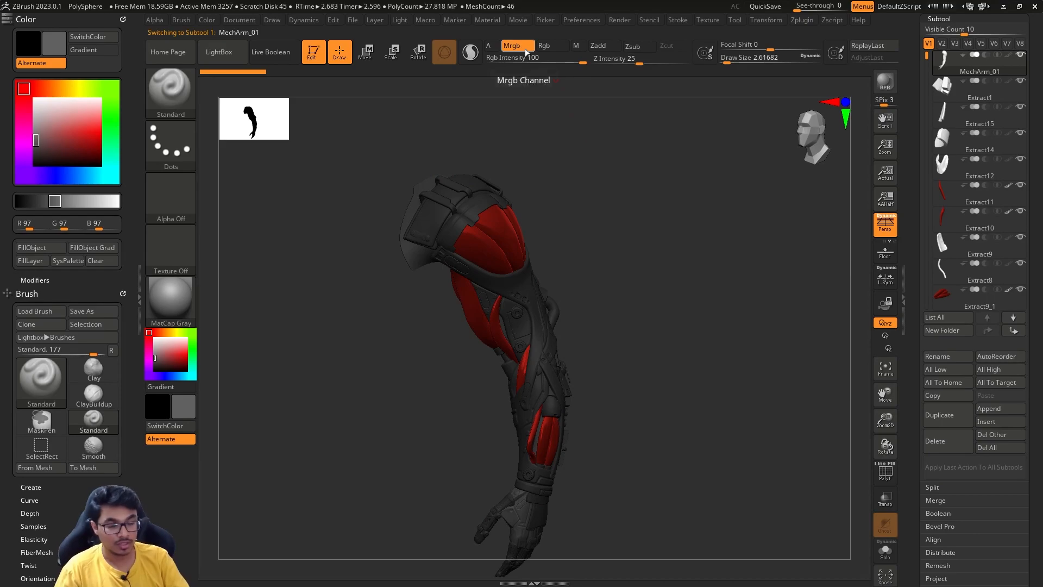
- Fill the MechArm_01 subtool with MatCap Gray as material only, using the M channel
left_click(579, 46)
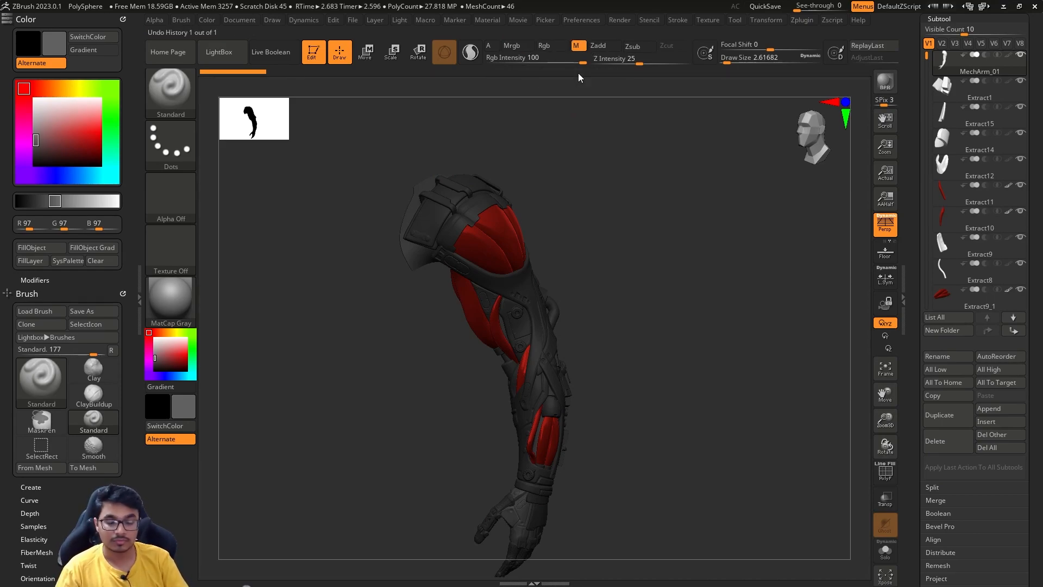
left_click(56, 247)
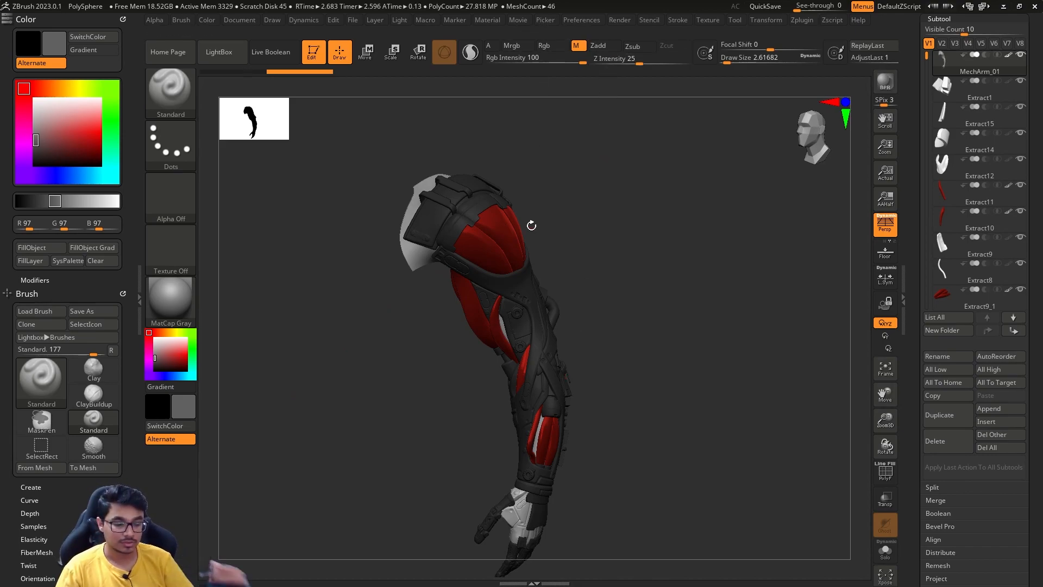
left_click_drag(639, 284, 433, 354)
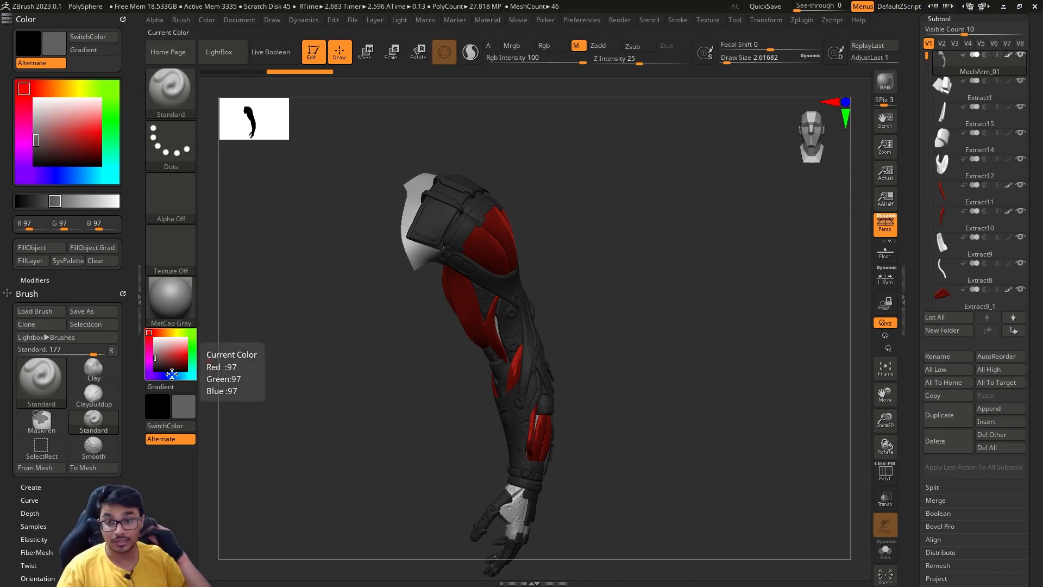
- Fill the strap subtool Extract16 with MatCap Satin01 and gray R 150, G 150, B 150 on the Mrgb channel
left_click_drag(662, 356, 599, 333)
left_click(560, 350, "alt")
left_click(171, 295)
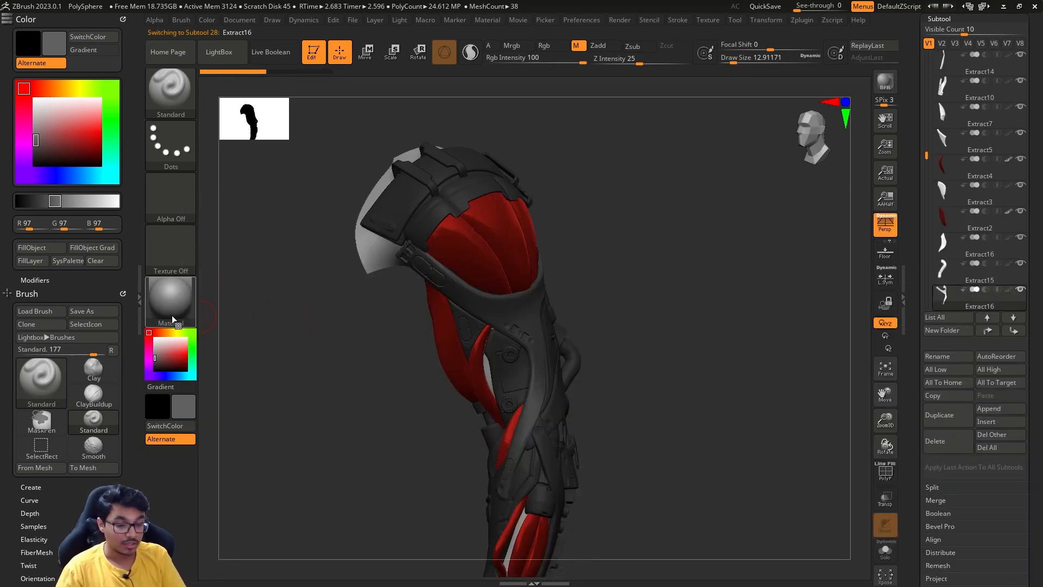
left_click(179, 315)
left_click(497, 298)
left_click_drag(663, 356, 569, 338)
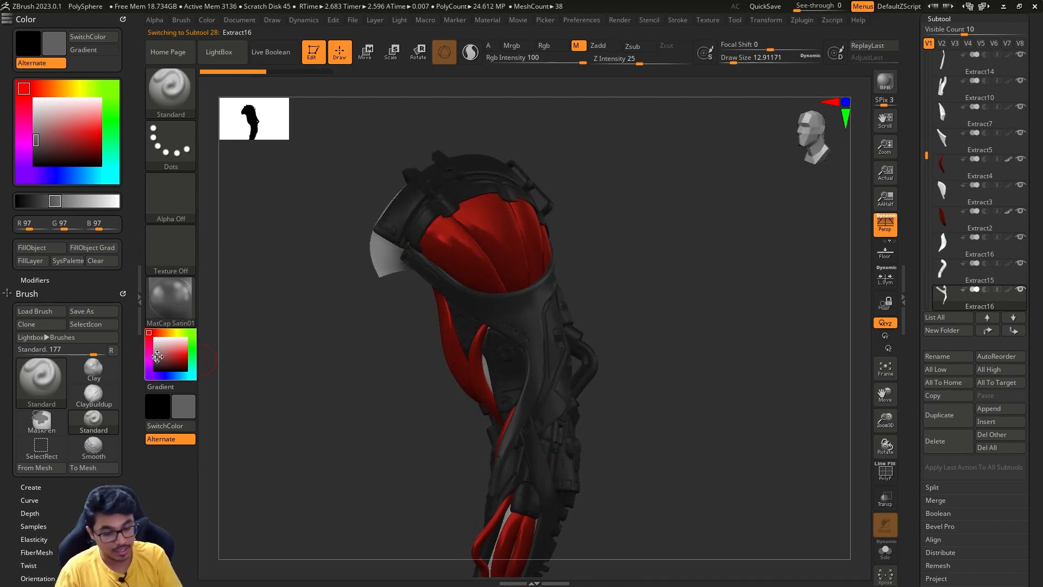
left_click_drag(157, 356, 166, 356)
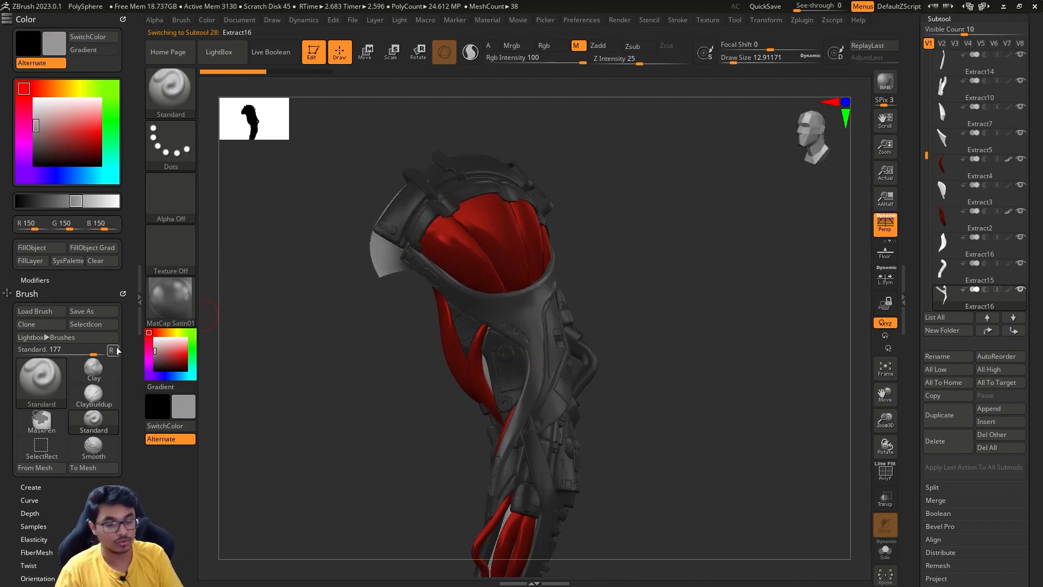
left_click(520, 49)
left_click_drag(648, 326, 673, 331)
- Fill the shoulder armor piece and the Extract1 arm piece with the same gray and MatCap Satin01 material
left_click(553, 356, "alt")
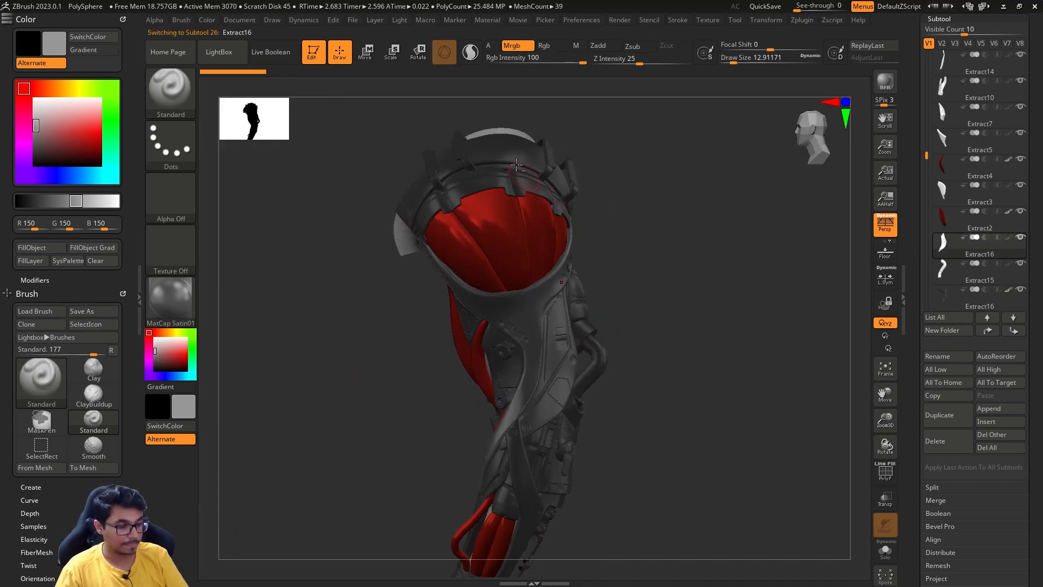
left_click(520, 149, "alt")
left_click_drag(607, 140, 201, 277)
left_click(42, 248)
left_click_drag(701, 404, 672, 295)
left_click(542, 395, "alt")
left_click(53, 249)
- Fill the band subtool Extract6 behind the elbow with the same gray and MatCap Satin01 material
mouse_move(657, 451)
left_mouse_down()
mouse_move(606, 454)
mouse_move(517, 531)
mouse_move(659, 398)
mouse_move(677, 421)
mouse_move(659, 391)
mouse_move(697, 397)
mouse_move(652, 399)
left_mouse_up()
key("s")
mouse_move(666, 412)
left_mouse_down()
mouse_move(627, 429)
mouse_move(538, 433)
mouse_move(506, 421)
left_mouse_up()
left_click_drag(725, 293, 720, 342, "alt")
left_click(611, 350, "alt")
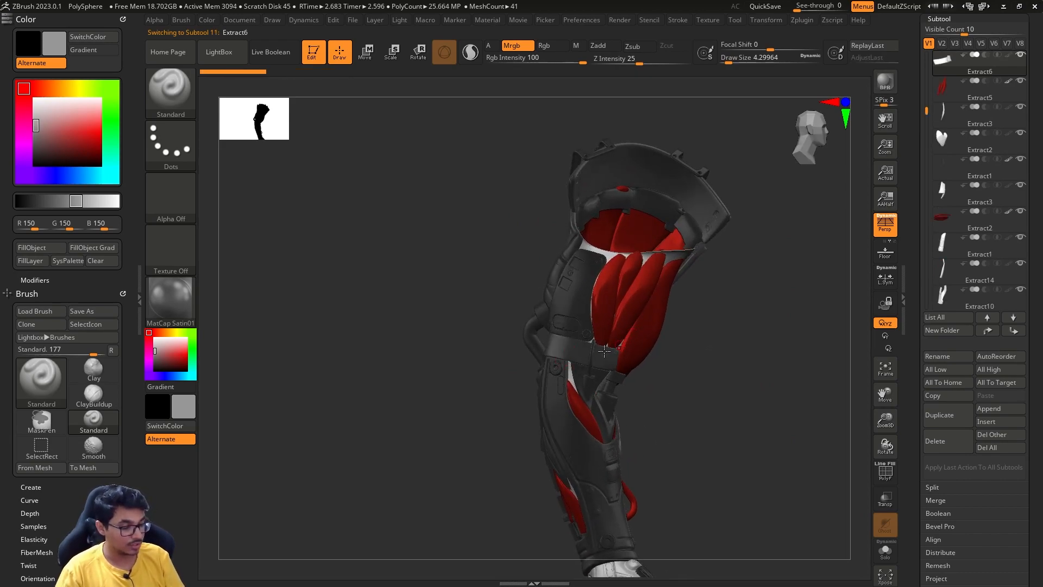
left_click(54, 248)
- Switch the paint channel to material only (M) with the whole arm in view
key("s")
mouse_move(717, 425)
left_mouse_down()
mouse_move(714, 398)
mouse_move(659, 345)
mouse_move(722, 349)
mouse_move(689, 319)
mouse_move(702, 336)
mouse_move(637, 116)
left_mouse_up()
left_click(578, 45)
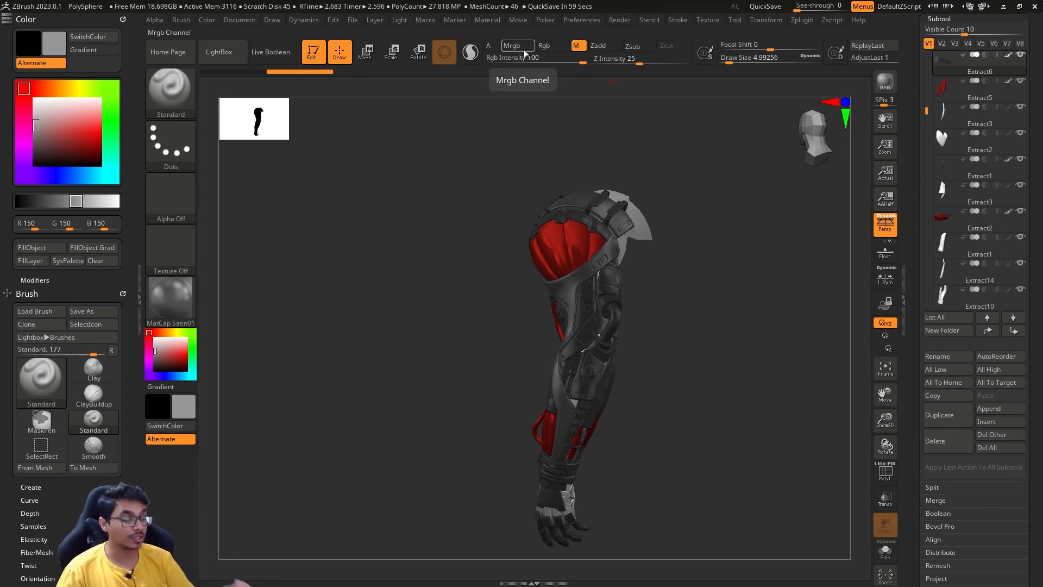
- Choose BasicMaterial as the active material and select the inner upper-arm plate Extract3
left_click_drag(699, 284, 584, 307)
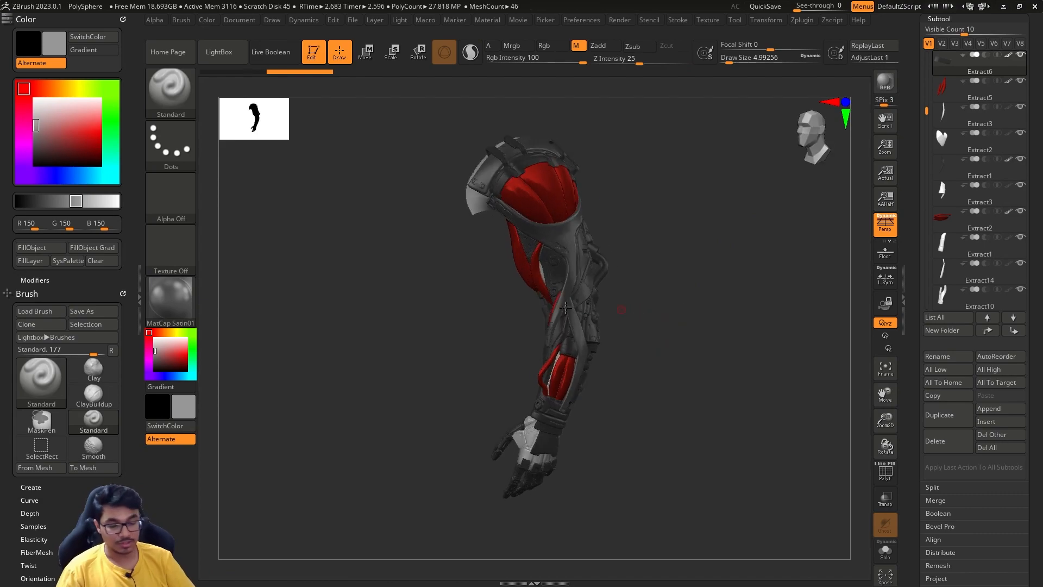
left_click(174, 316)
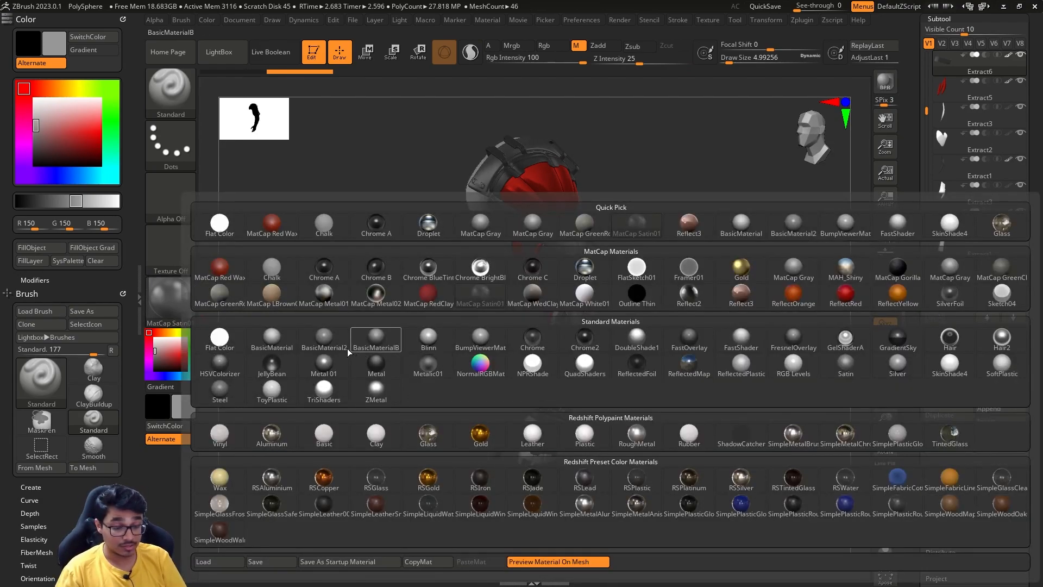
left_click(270, 340)
mouse_move(675, 344)
left_mouse_down()
mouse_move(691, 354)
mouse_move(680, 271)
mouse_move(681, 279)
left_mouse_up()
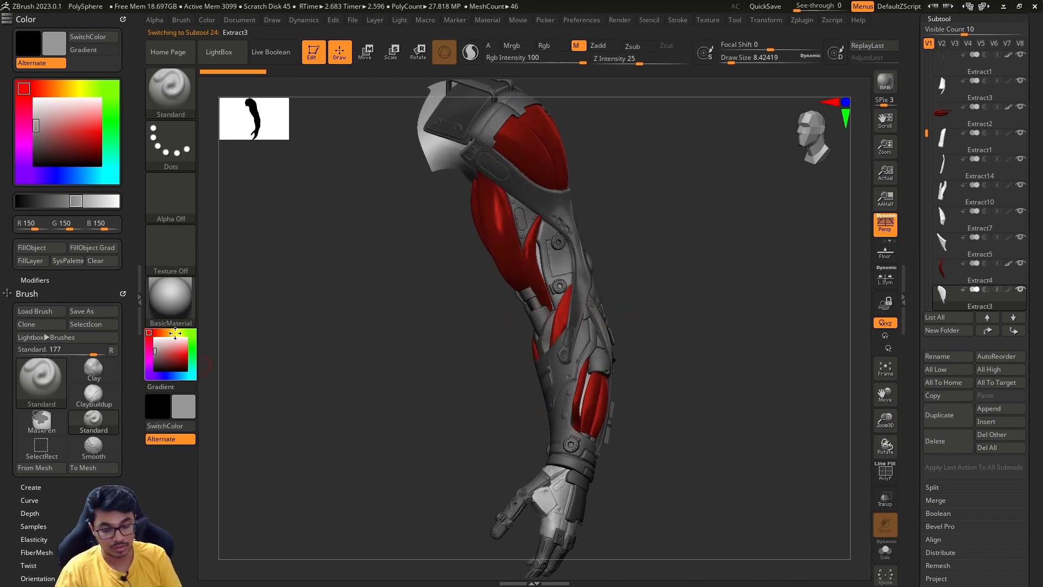
- Set the active color to pale cream R 231, G 230, B 198
left_click(176, 333)
left_click(172, 348)
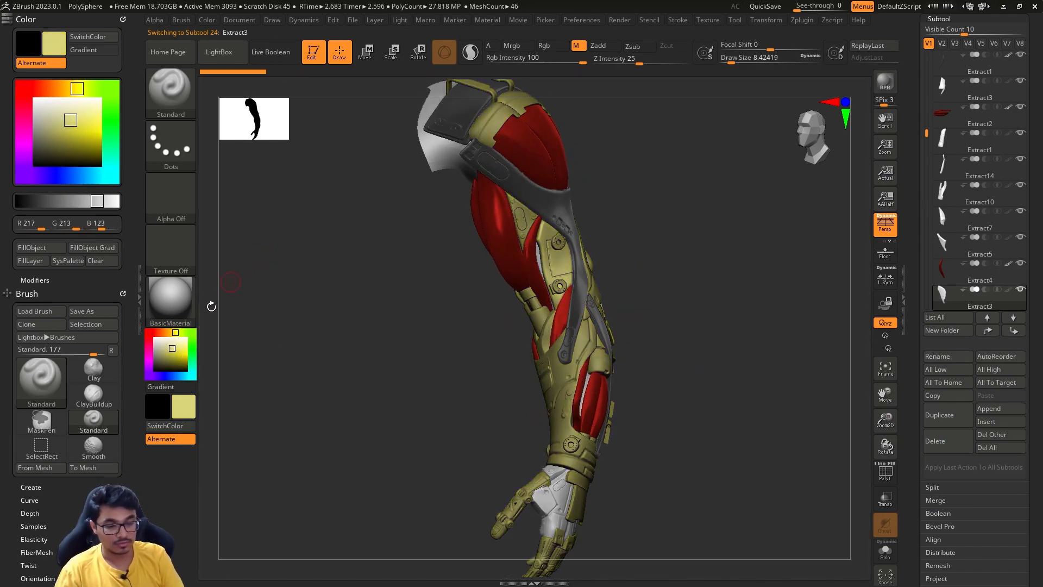
left_click(167, 342)
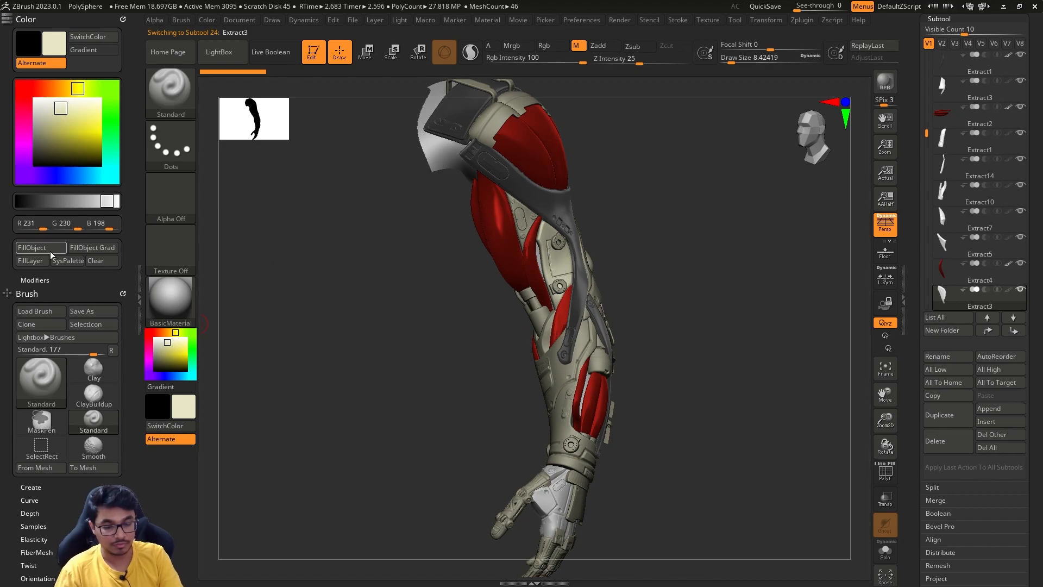
left_click_drag(670, 339, 576, 295)
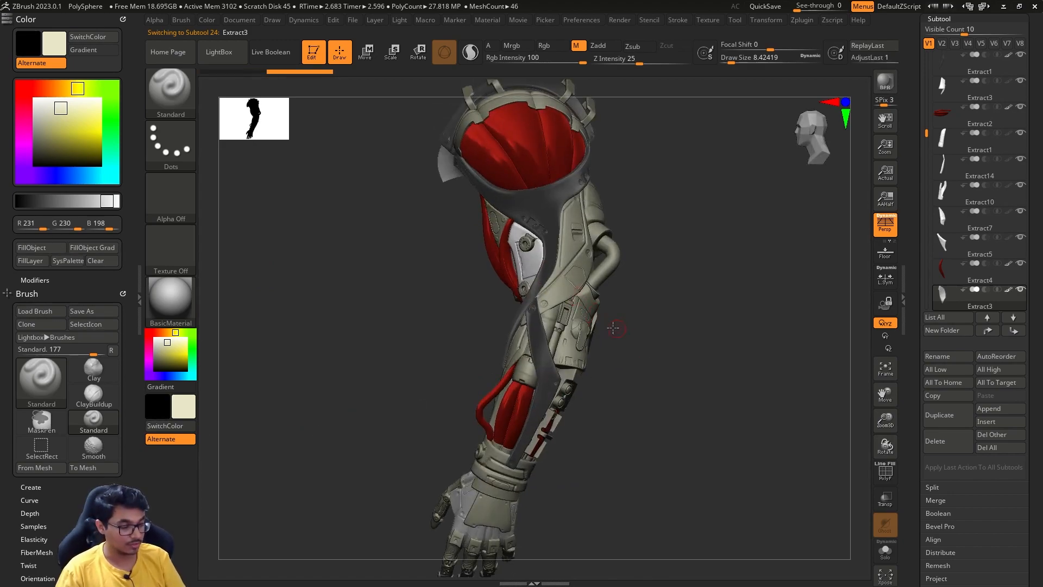
- Fill the forearm piece Single_Objects4 with the cream color and BasicMaterial on the Mrgb channel
left_click_drag(615, 327, 542, 344)
left_click(540, 338, "alt")
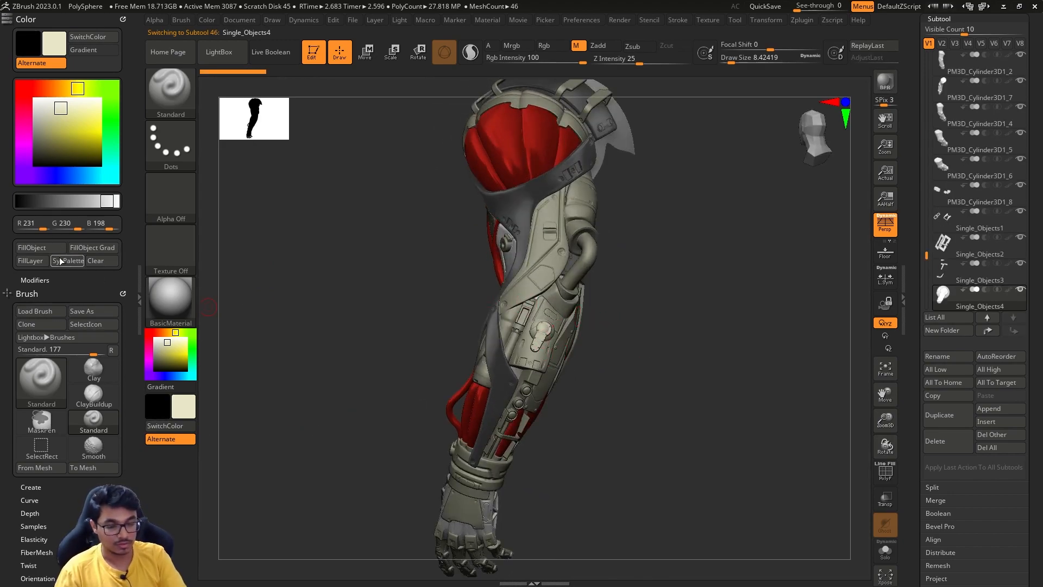
left_click_drag(611, 337, 647, 359)
left_click(519, 329, "alt")
left_click(519, 45)
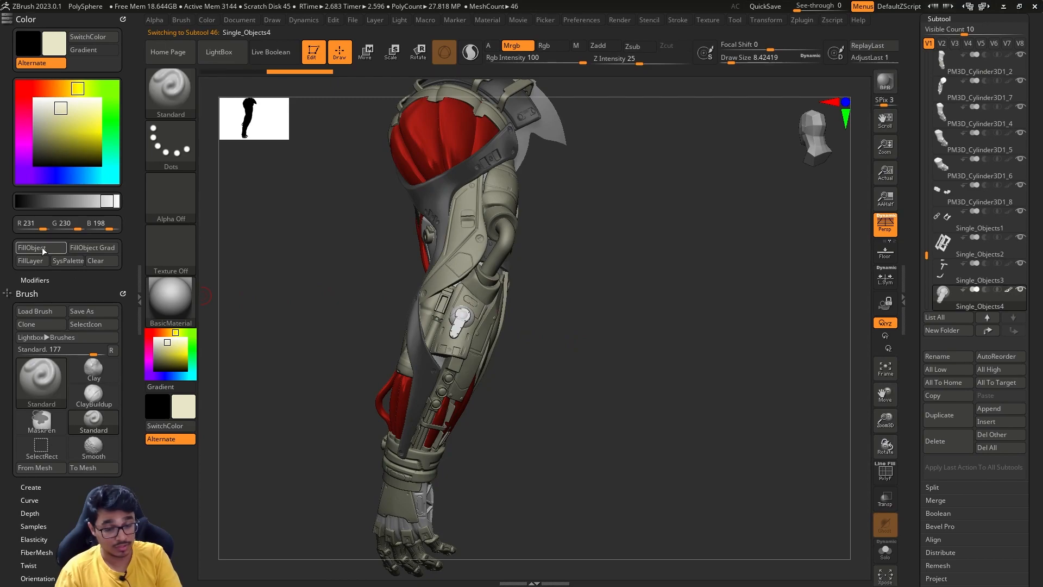
- Fill the inner arm plate Extract3 and the base subtool MechArm_01 with the same cream color and BasicMaterial
left_click_drag(296, 391, 431, 349)
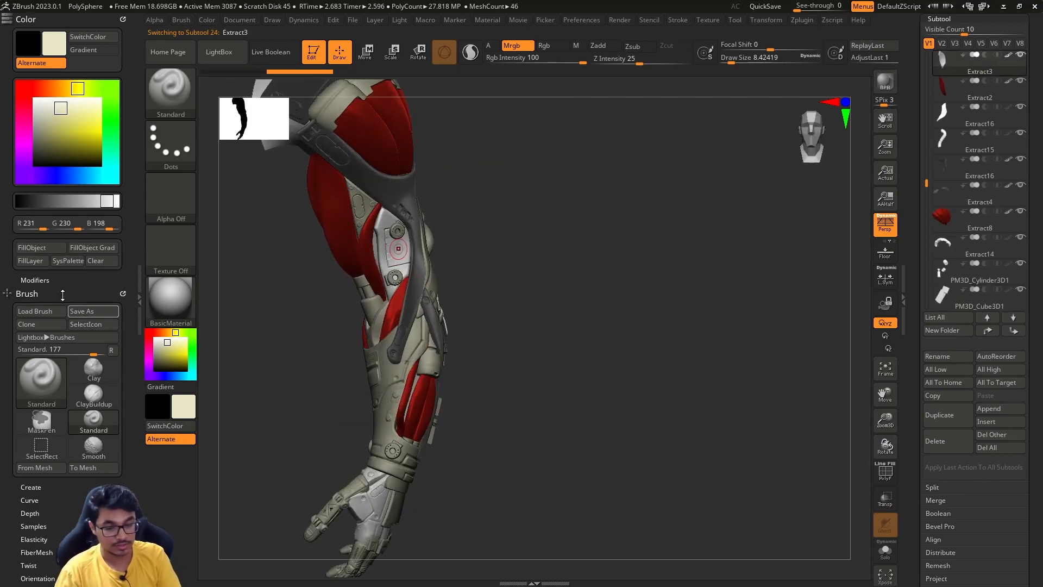
left_click_drag(516, 337, 605, 323)
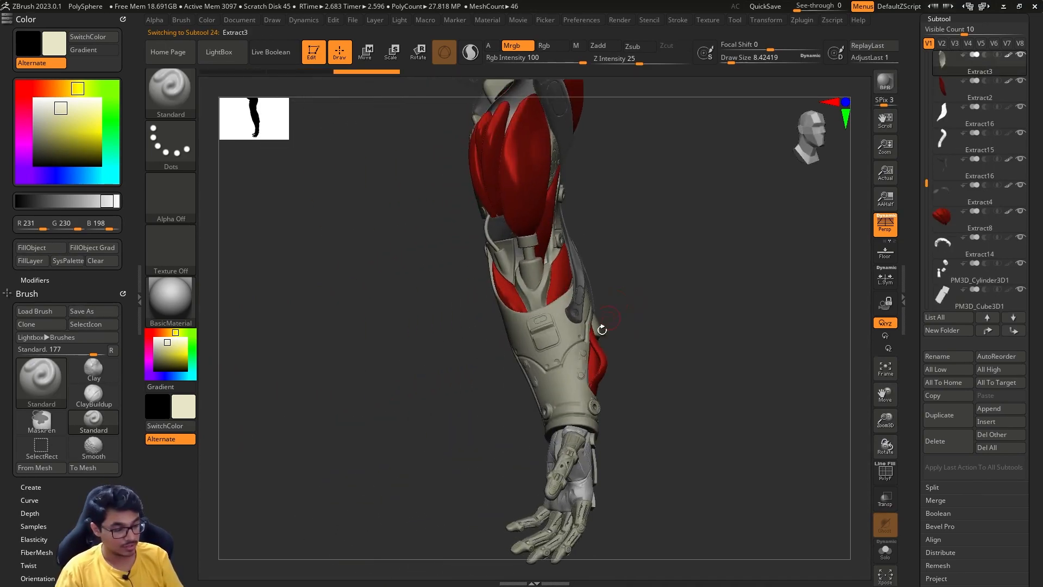
left_click_drag(588, 386, 636, 421)
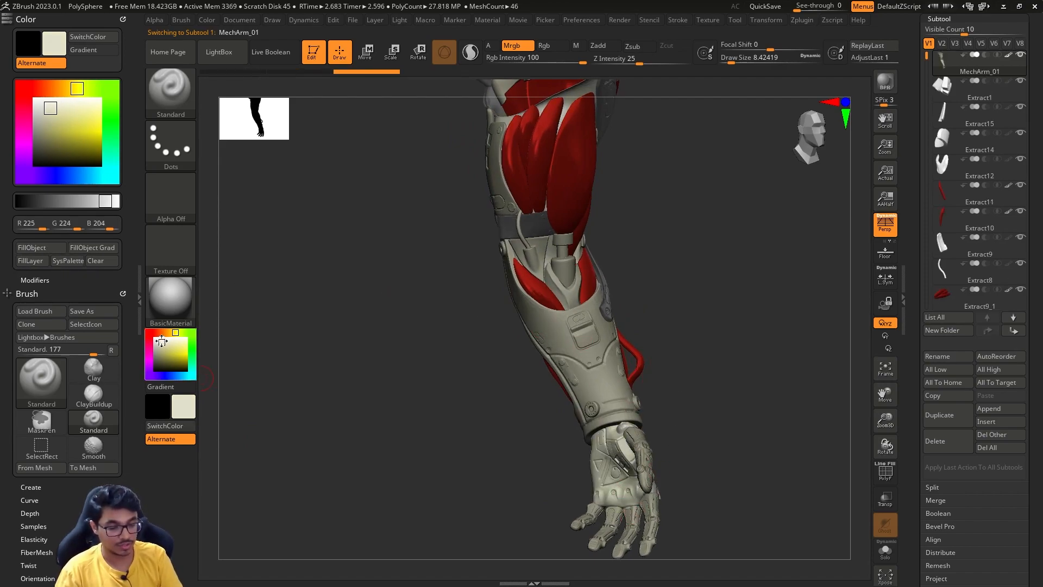
- Set the active color to white R 255, G 255, B 255 and adjust the brush draw size
left_click_drag(162, 341, 151, 329)
left_click_drag(711, 375, 619, 397)
mouse_move(687, 435)
left_mouse_down("alt")
mouse_move(636, 402)
mouse_move(728, 368)
mouse_move(659, 348)
mouse_move(679, 366)
left_mouse_up("alt")
key("s")
mouse_move(688, 363)
left_mouse_down("alt")
mouse_move(697, 396)
mouse_move(645, 365)
mouse_move(692, 377)
left_mouse_up("alt")
key("s")
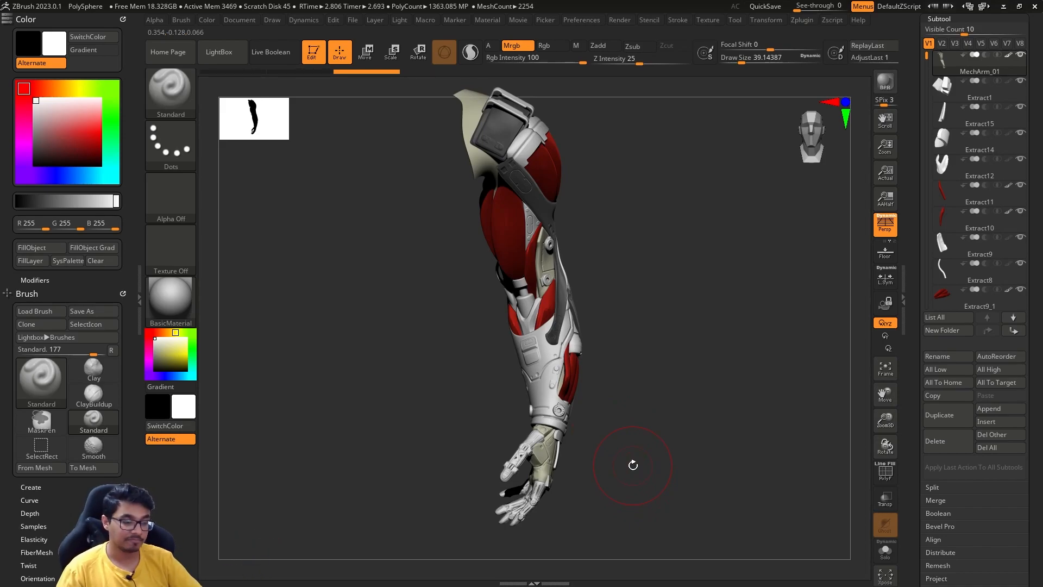
mouse_move(661, 303)
left_mouse_down()
mouse_move(677, 310)
mouse_move(633, 326)
mouse_move(615, 349)
left_mouse_up()
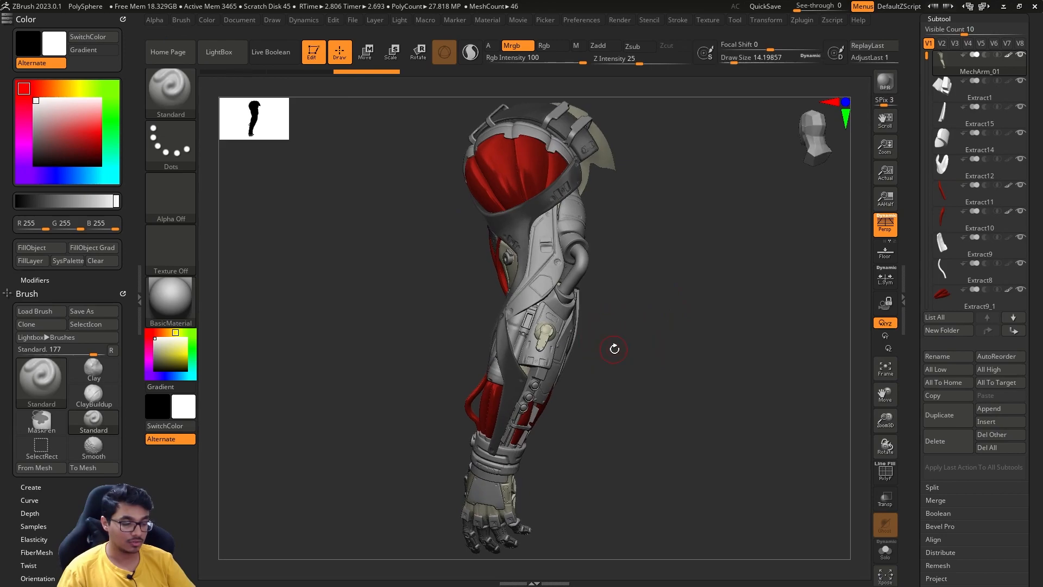
- Fill the elbow pipe subtool Extract15 with white and the Chrome material on the Mrgb channel
left_click(580, 267, "alt")
left_click(168, 313)
left_click(166, 298)
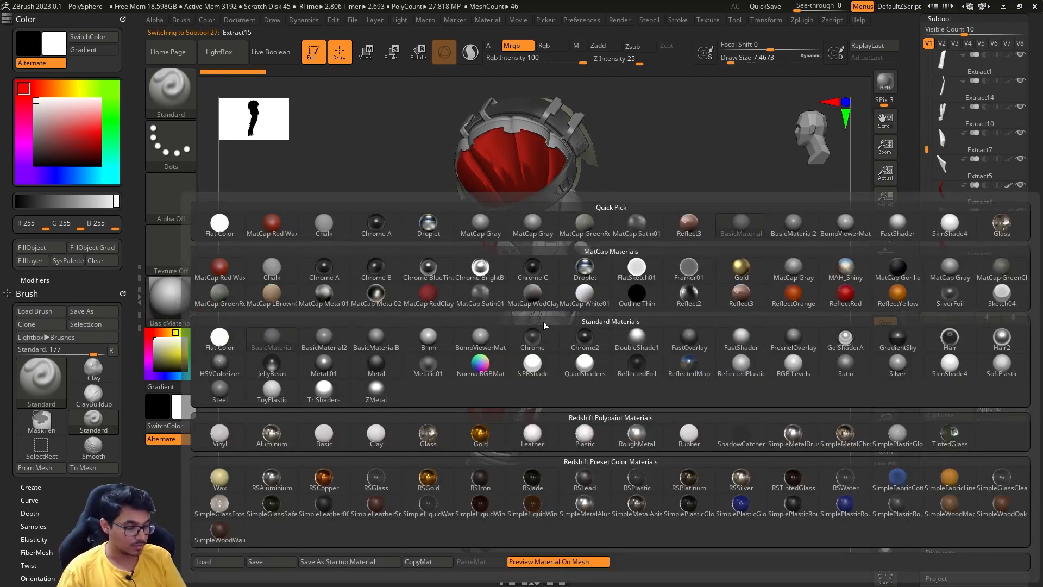
left_click(546, 347)
mouse_move(666, 358)
left_mouse_down()
mouse_move(657, 359)
mouse_move(666, 358)
left_mouse_up()
left_click(57, 250)
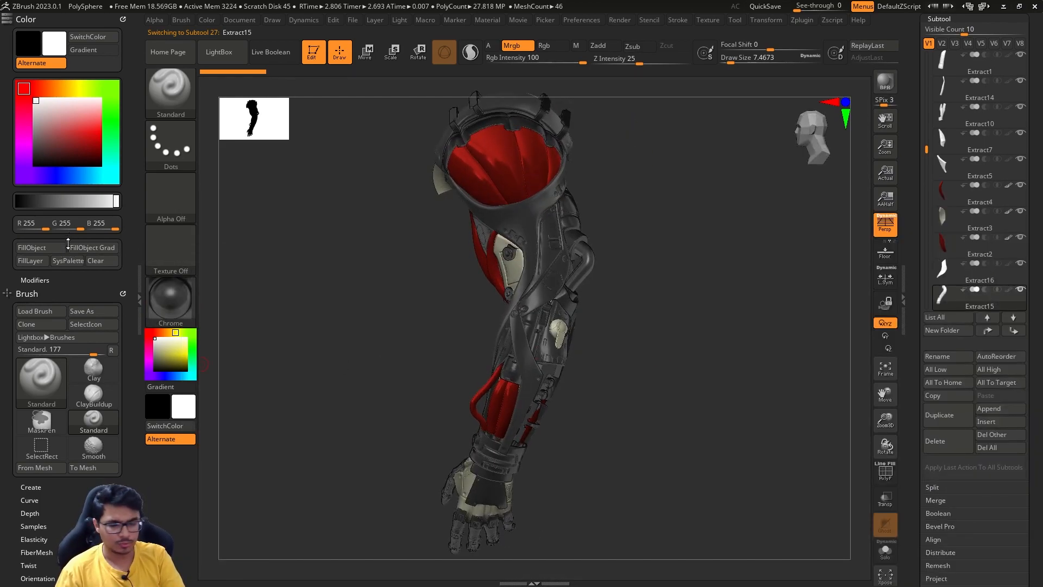
- Fill the subtool PM3D_Cylinder3D1 with the same white color and Chrome material
mouse_move(624, 324)
left_mouse_down()
mouse_move(565, 339)
mouse_move(609, 323)
left_mouse_up()
left_click(522, 317, "alt")
left_click(56, 250)
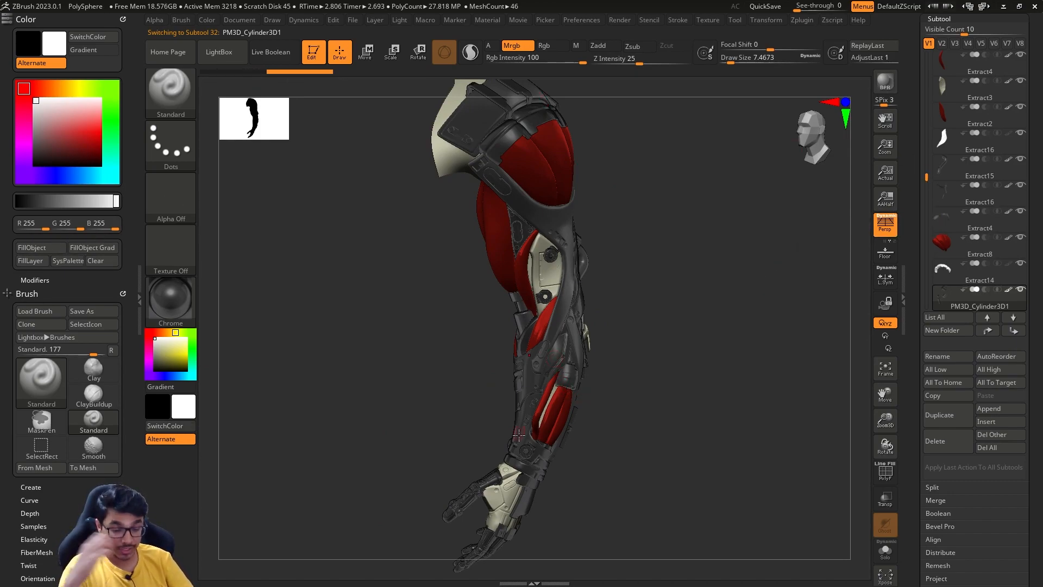
- Switch the active material to BasicMaterialB, hide the interface shelves and select the red shoulder muscle Extract8
left_click(169, 301)
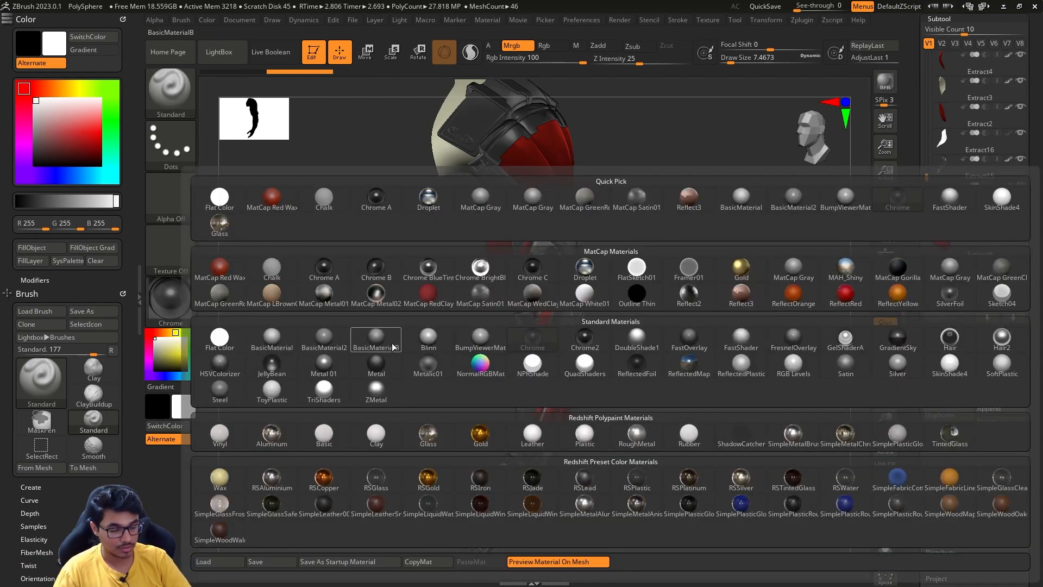
left_click(376, 337)
left_click_drag(703, 357, 641, 364)
left_click_drag(654, 418, 638, 339)
key("Tab")
left_click(520, 161, "alt")
left_click_drag(659, 223, 670, 262, "alt")
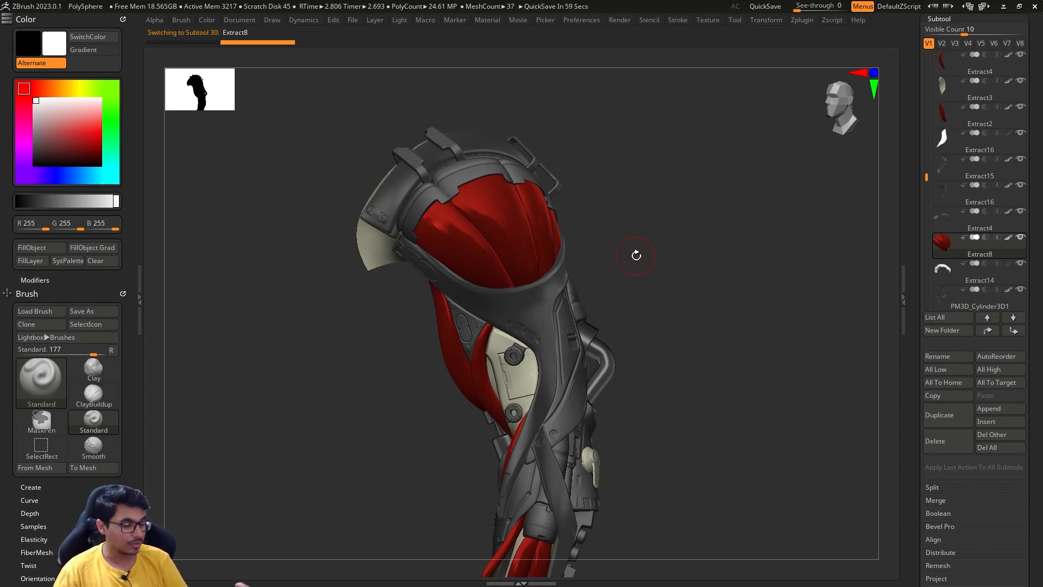
- Preview dark gray R 41, G 41, B 41 on the unfilled pieces and return the active color to white
mouse_move(1009, 244)
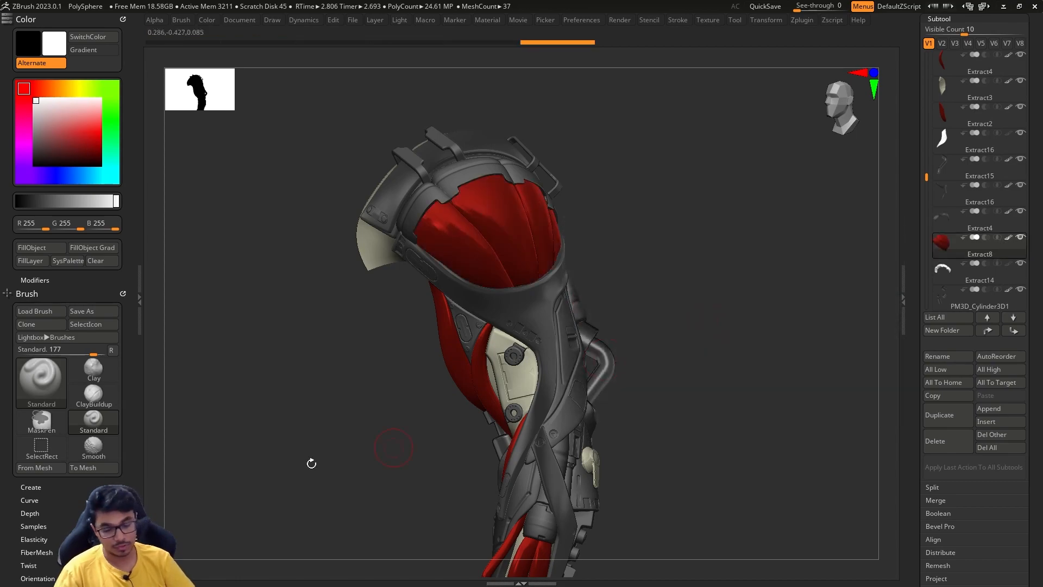
left_click_drag(116, 201, 32, 202)
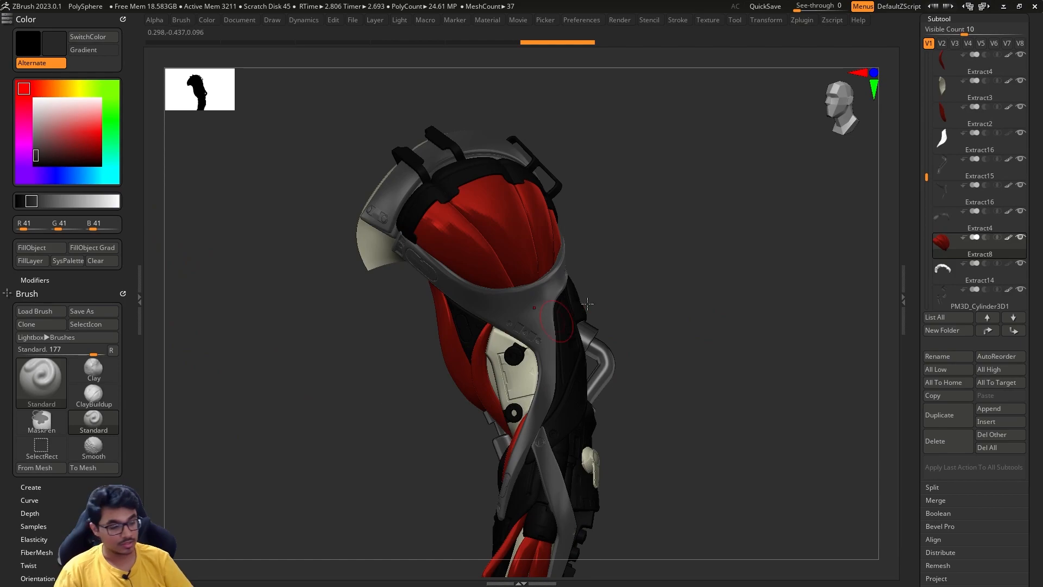
left_click_drag(105, 207, 115, 202)
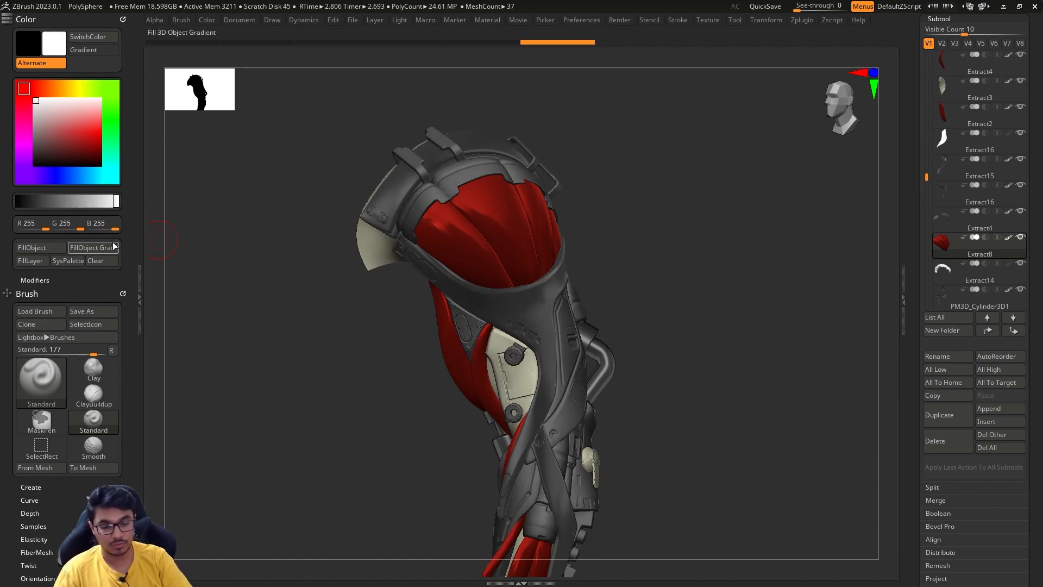
- Bring back the interface shelves and set the active material to BasicMaterial
key("Tab")
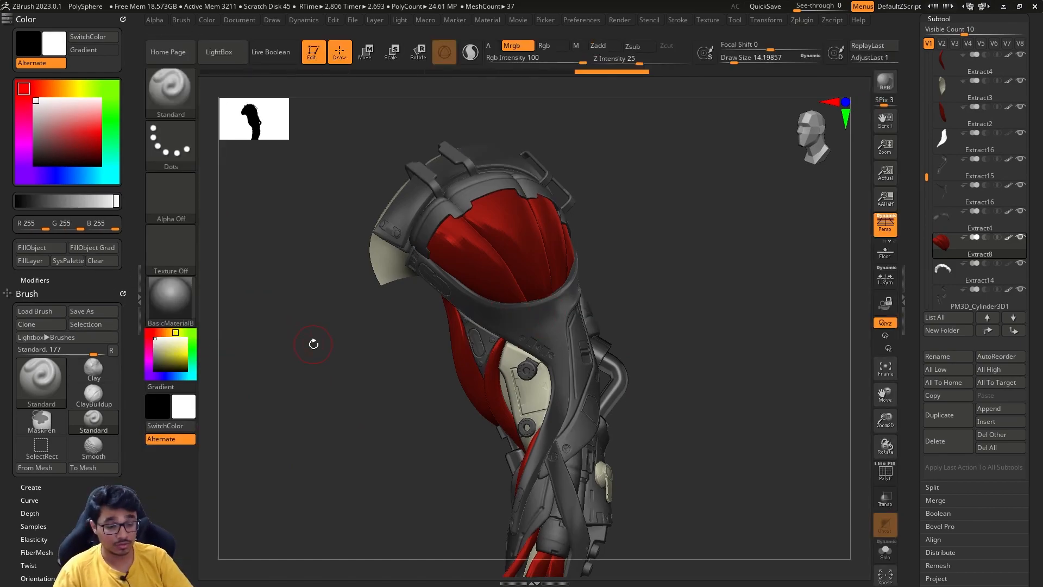
left_click(171, 298)
left_click(271, 350)
left_click_drag(680, 299, 672, 359)
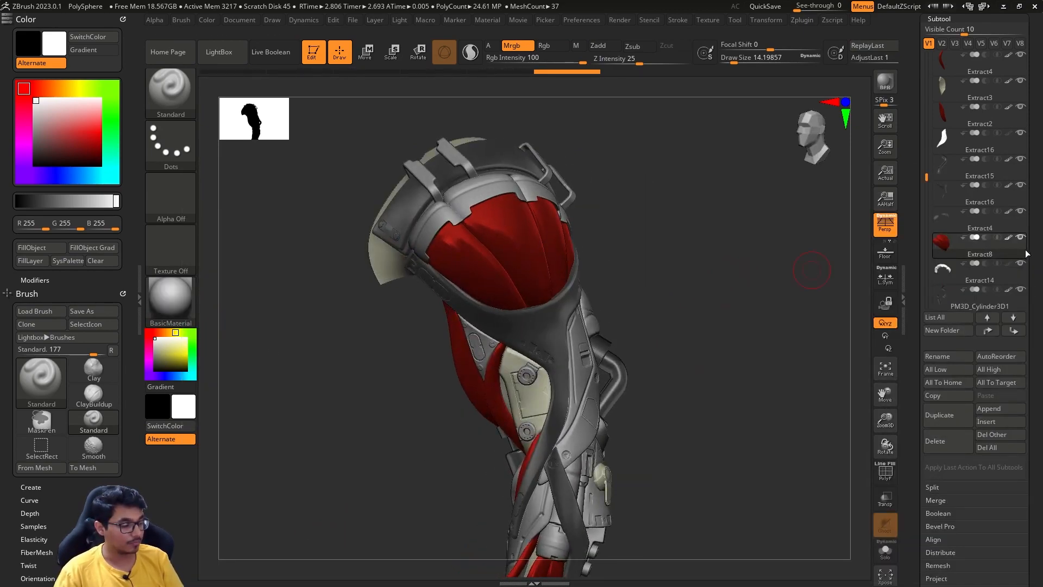
- Preview an olive yellow on the unfilled subtools and reset the active color to white
mouse_move(1006, 244)
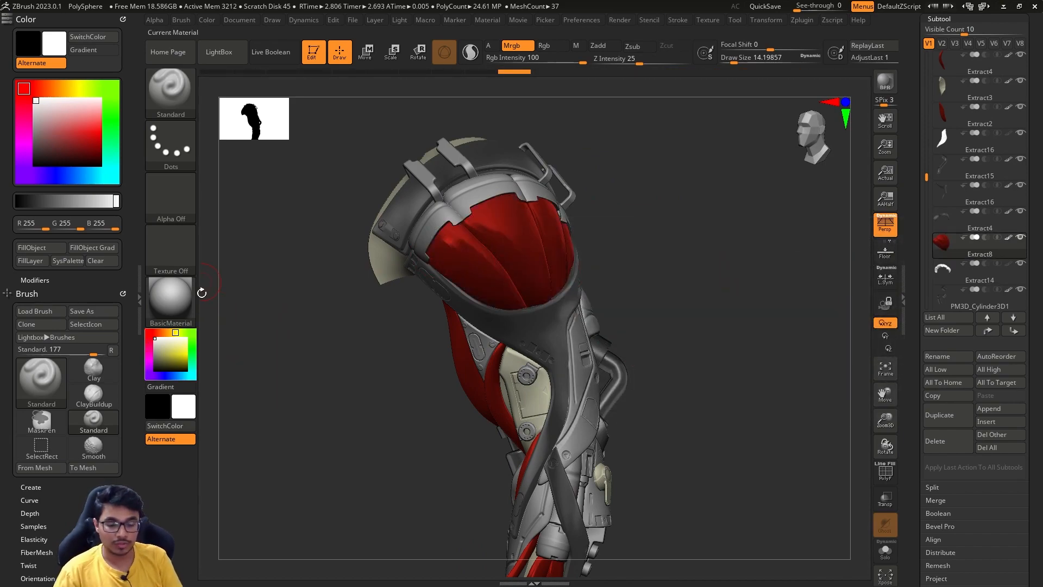
left_click(180, 359)
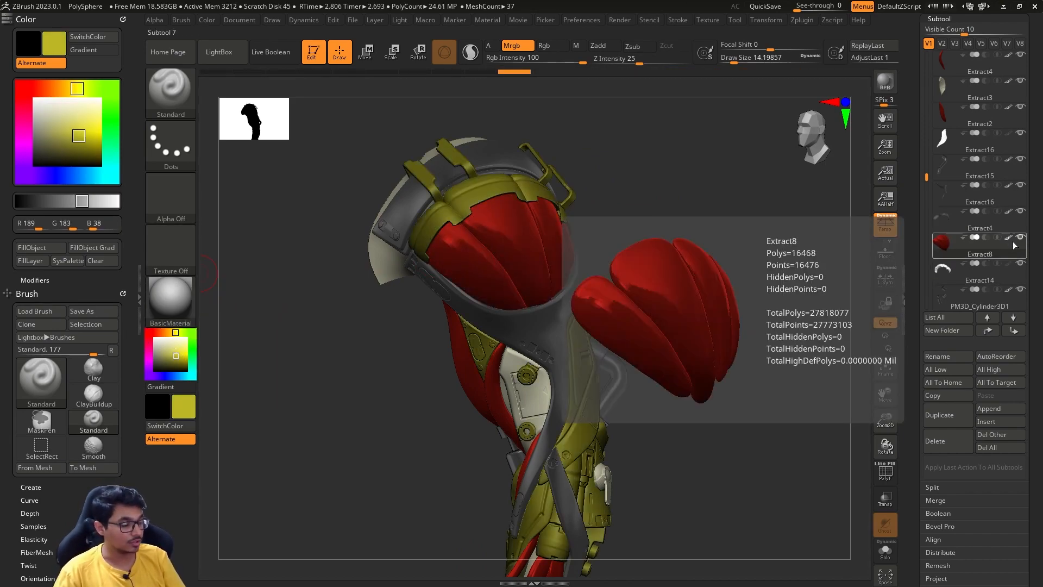
left_click(155, 339)
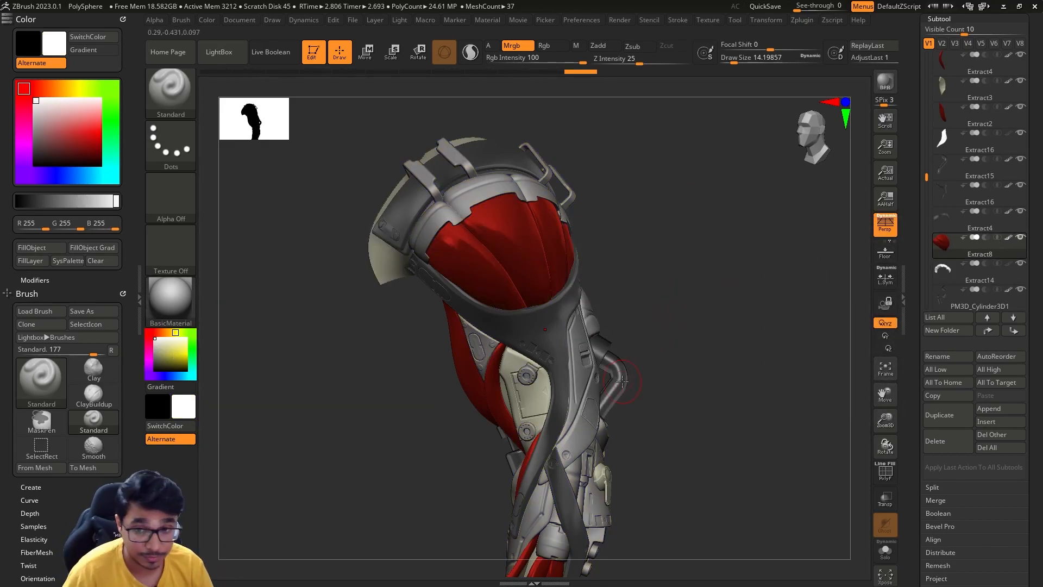
- Adjust the brush draw size to about 10.5 for close work on the red shoulder muscle
mouse_move(664, 270)
left_mouse_down()
mouse_move(652, 260)
mouse_move(665, 271)
mouse_move(654, 271)
left_mouse_up()
key("s")
left_click_drag(660, 298, 669, 250, "alt")
key("s")
left_click_drag(673, 273, 667, 273)
mouse_move(667, 277)
left_mouse_down()
mouse_move(669, 288)
mouse_move(583, 243)
left_mouse_up()
mouse_move(660, 219)
left_mouse_down("alt")
mouse_move(628, 266)
mouse_move(650, 265)
left_mouse_up("alt")
key("s")
mouse_move(651, 266)
left_mouse_down()
mouse_move(636, 279)
mouse_move(659, 287)
mouse_move(647, 263)
left_mouse_up()
key("s")
- Paint BasicMaterial down the middle of the red shoulder muscle on the M channel with a draw size of about 17
left_click(170, 196)
left_click(178, 92)
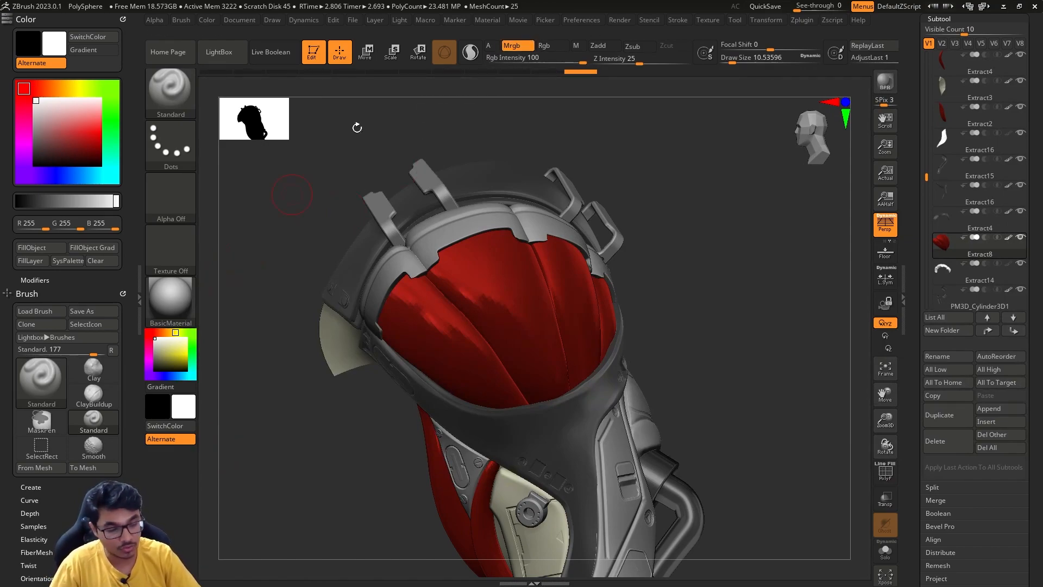
left_click(181, 294)
key("s")
mouse_move(491, 279)
left_mouse_down()
mouse_move(466, 264)
mouse_move(512, 345)
mouse_move(500, 328)
left_mouse_up()
key("s")
key("s")
left_click_drag(463, 255, 541, 374)
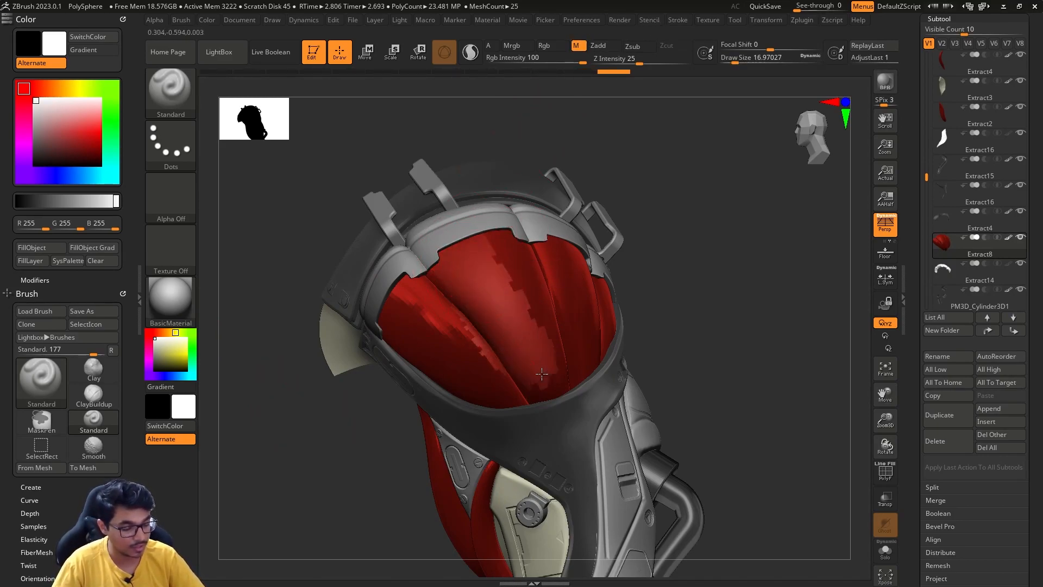
- Undo the last material strokes on the shoulder muscle
mouse_move(679, 288)
left_mouse_down()
mouse_move(652, 365)
mouse_move(782, 342)
mouse_move(763, 337)
left_mouse_up()
key("ctrl")
key("ctrl+z")
key("ctrl+z")
key("ctrl+z")
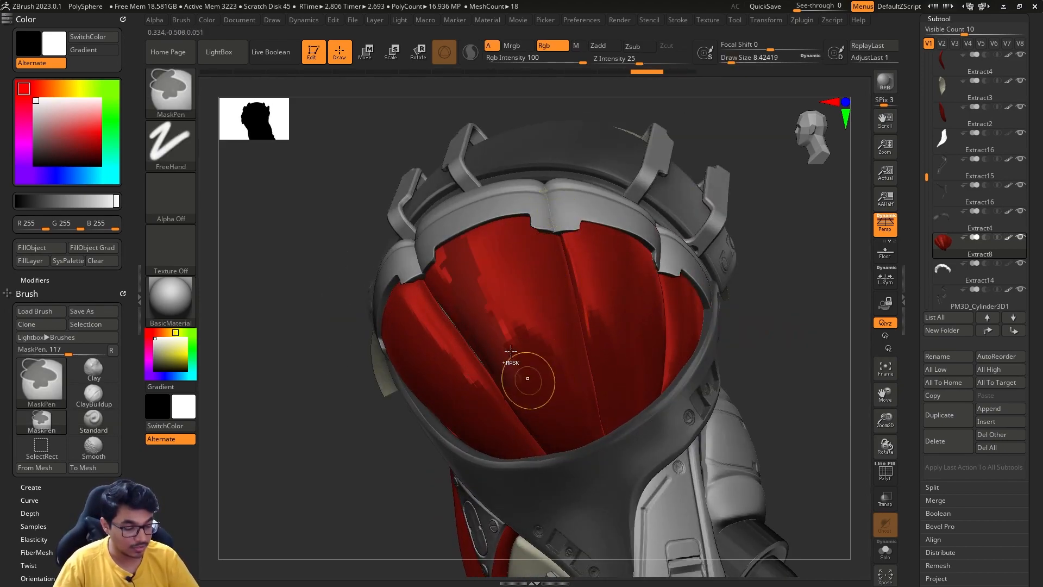
- Paint BasicMaterial down the shoulder muscle again on the M channel with a draw size of about 8.4
mouse_move(274, 475)
left_mouse_down()
mouse_move(328, 483)
mouse_move(348, 468)
left_mouse_up()
left_click_drag(455, 262, 547, 396)
mouse_move(712, 263)
left_mouse_down()
mouse_move(771, 266)
mouse_move(696, 265)
mouse_move(724, 266)
mouse_move(736, 242)
mouse_move(700, 279)
mouse_move(713, 281)
mouse_move(712, 258)
left_mouse_up()
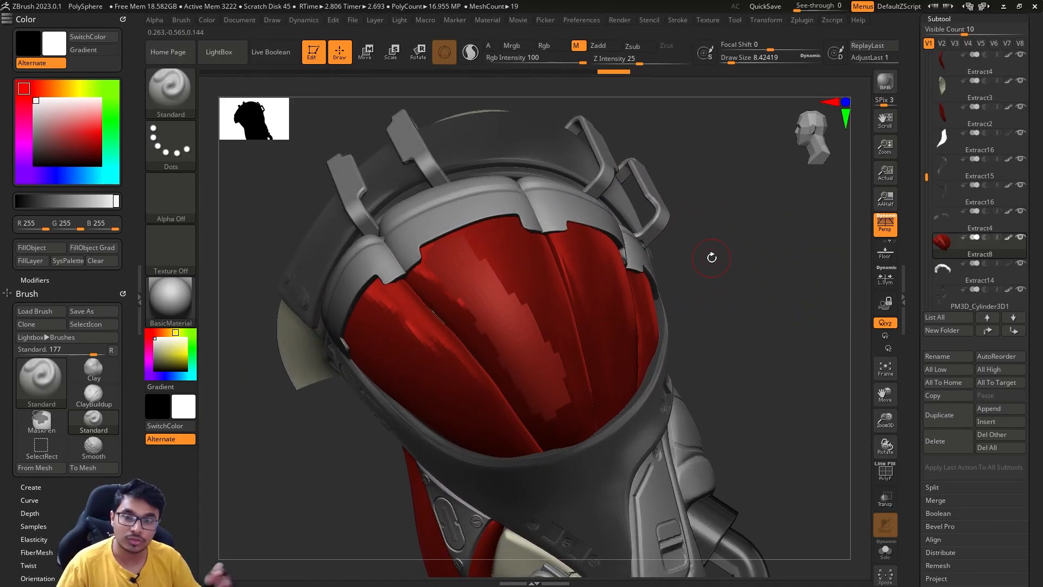
left_click_drag(750, 252, 685, 264)
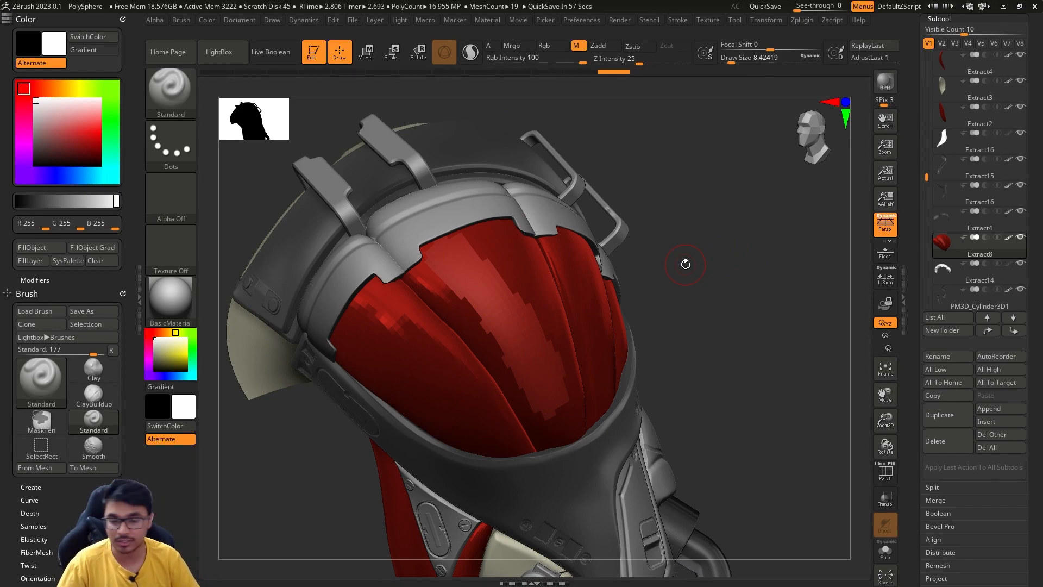
- Paint white with BasicMaterial over the central strand of the shoulder muscle on the Mrgb channel
left_click_drag(685, 265, 565, 121)
left_click(526, 48)
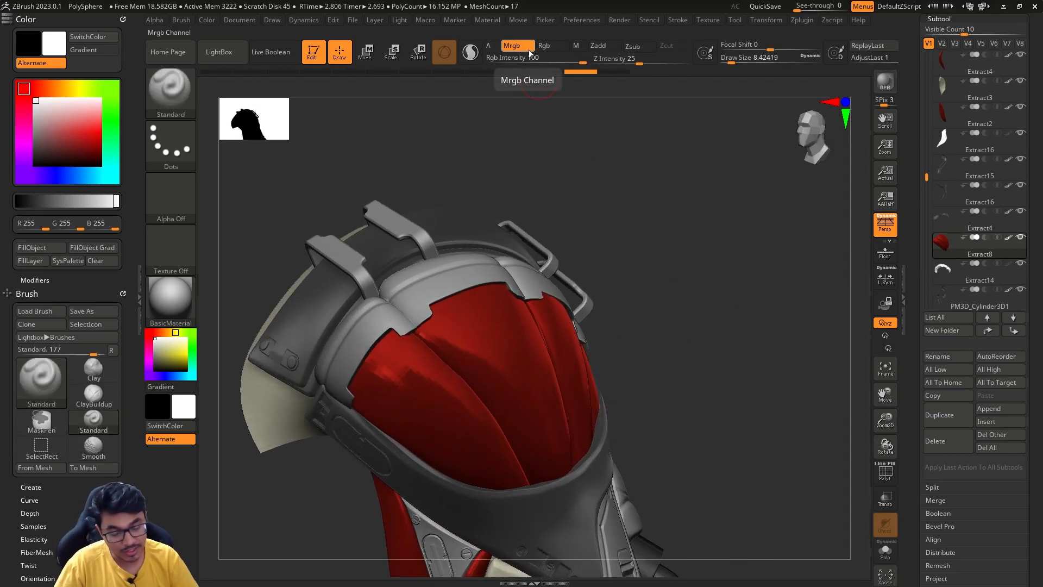
mouse_move(439, 310)
left_mouse_down()
mouse_move(516, 424)
mouse_move(489, 326)
mouse_move(543, 446)
mouse_move(509, 304)
mouse_move(530, 331)
left_mouse_up()
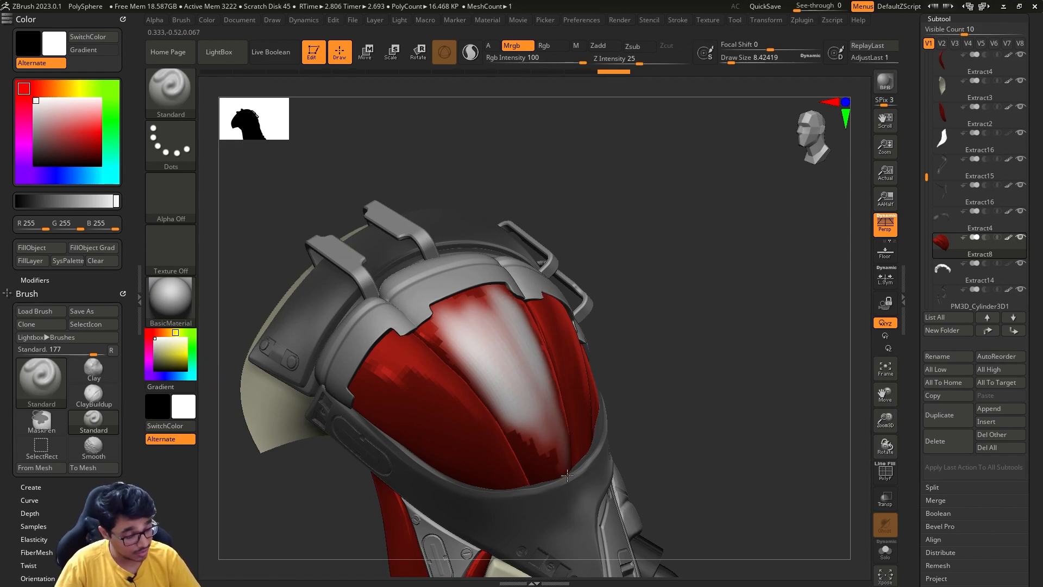
left_click_drag(563, 483, 544, 477)
left_click_drag(440, 339, 433, 331)
left_click_drag(434, 341, 441, 351)
left_click_drag(641, 326, 755, 327)
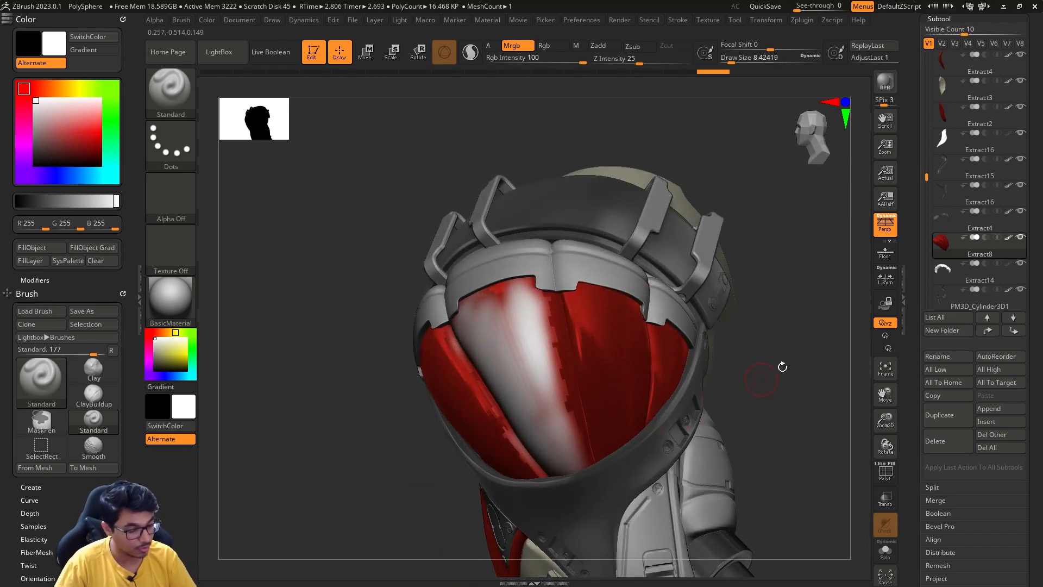
left_click_drag(774, 371, 783, 392, "alt")
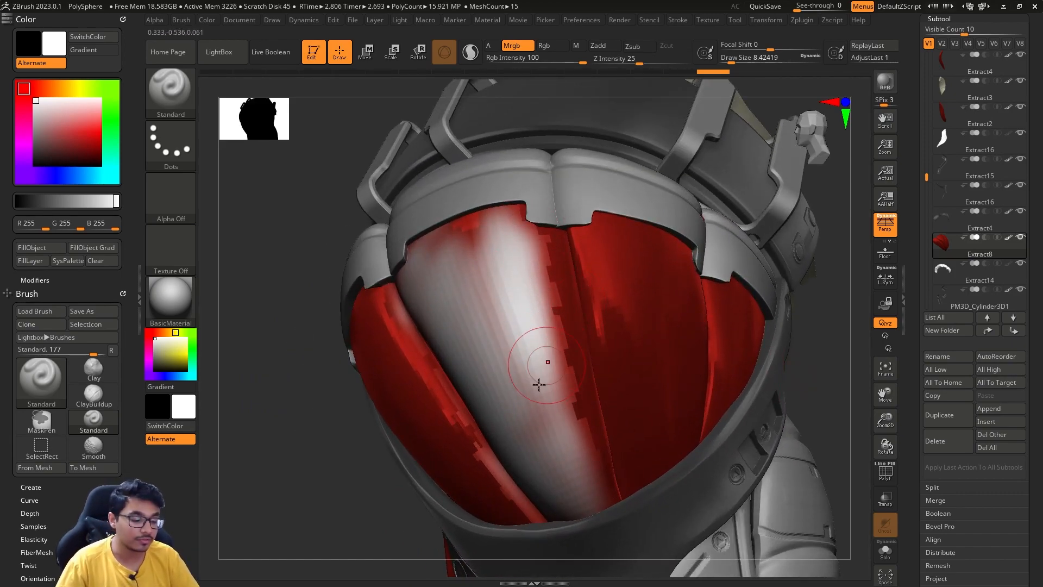
- Set the draw size to about 6.6 and paint more white over the central strand of the shoulder muscle
left_click_drag(338, 499, 370, 494)
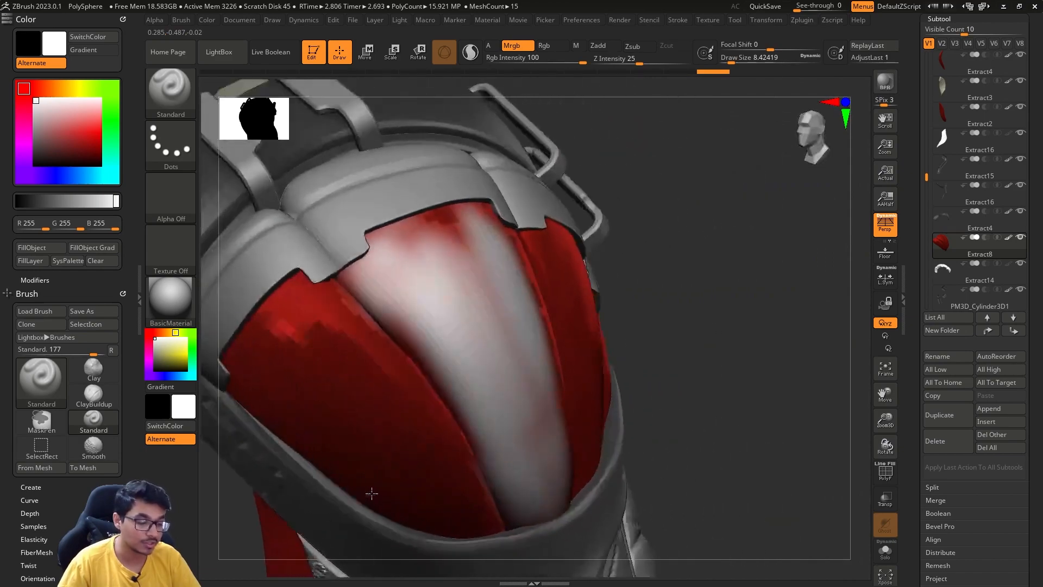
key("s")
left_click_drag(698, 291, 642, 286)
left_click_drag(481, 349, 560, 337)
- Undo all the white brush strokes on the central strand of the shoulder muscle
key("ctrl+z")
key("ctrl+z")
key("ctrl+z")
key("ctrl+z")
key("ctrl+z")
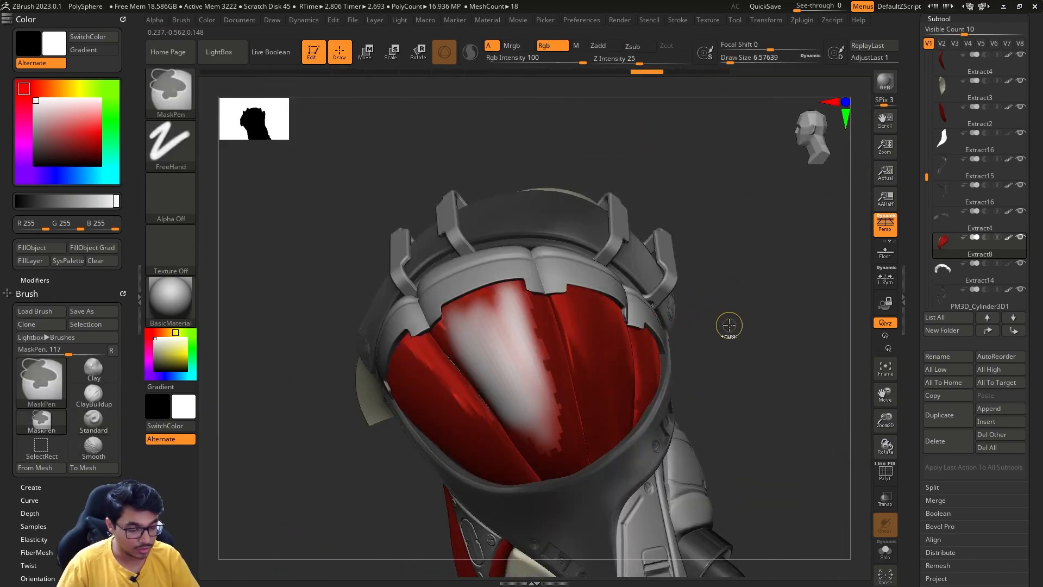
key("ctrl+shift+z")
key("ctrl+shift+z")
key("ctrl+shift+z")
key("ctrl+shift+z")
key("ctrl+shift+z")
mouse_move(728, 295)
left_mouse_down()
mouse_move(745, 302)
mouse_move(721, 296)
left_mouse_up()
key("ctrl+shift+z")
key("ctrl+shift+z")
key("ctrl+shift+z")
key("ctrl+shift+z")
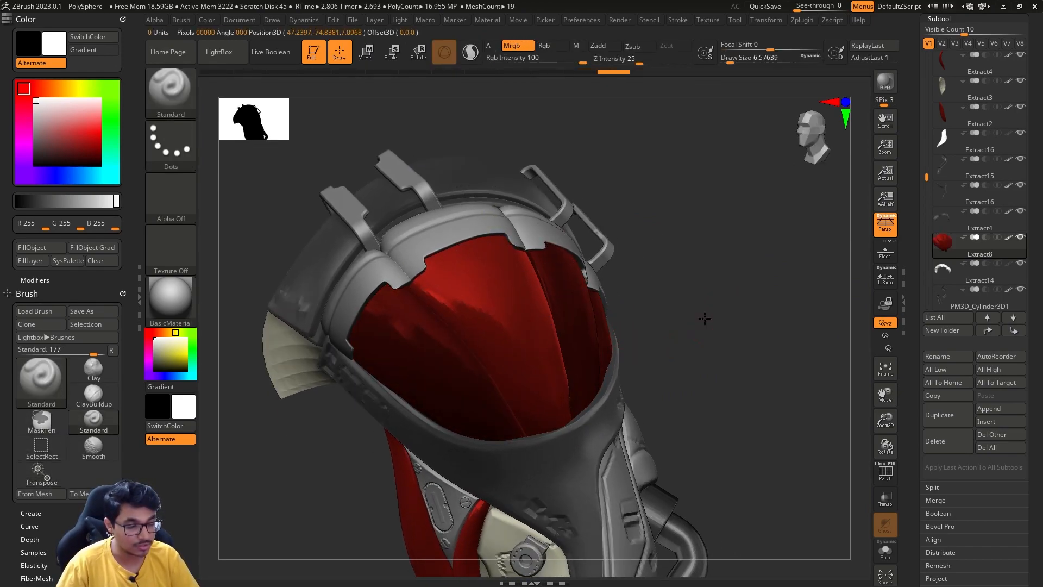
- Fill the central strand of the shoulder muscle with white BasicMaterial, mask everything except one outer strand, fill it white too and clear the mask
left_click(40, 249)
left_click_drag(324, 503, 239, 497)
key("w")
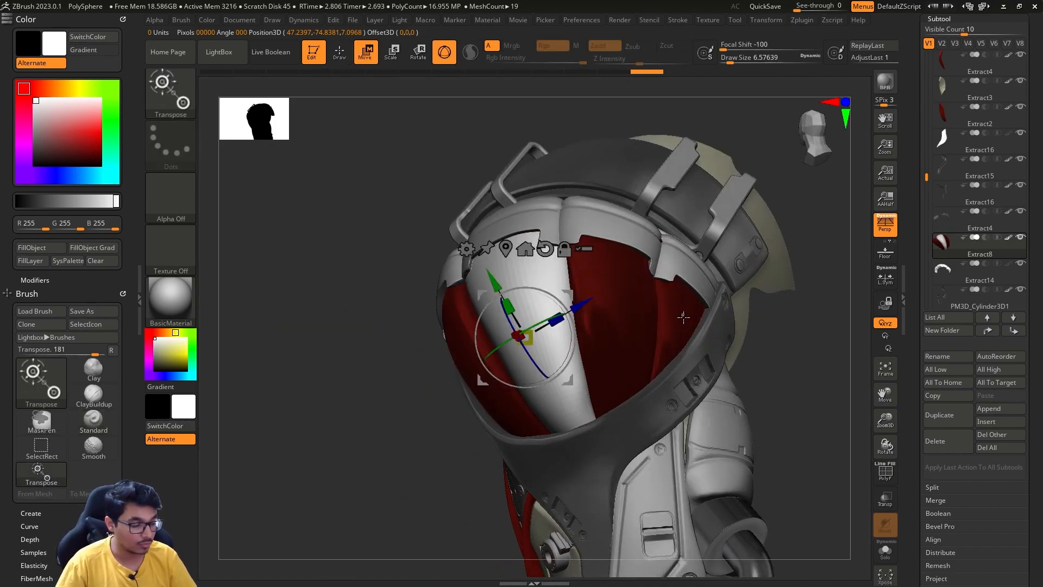
left_click(683, 317, "ctrl")
key("q")
left_click(61, 253)
left_click(340, 517, "ctrl")
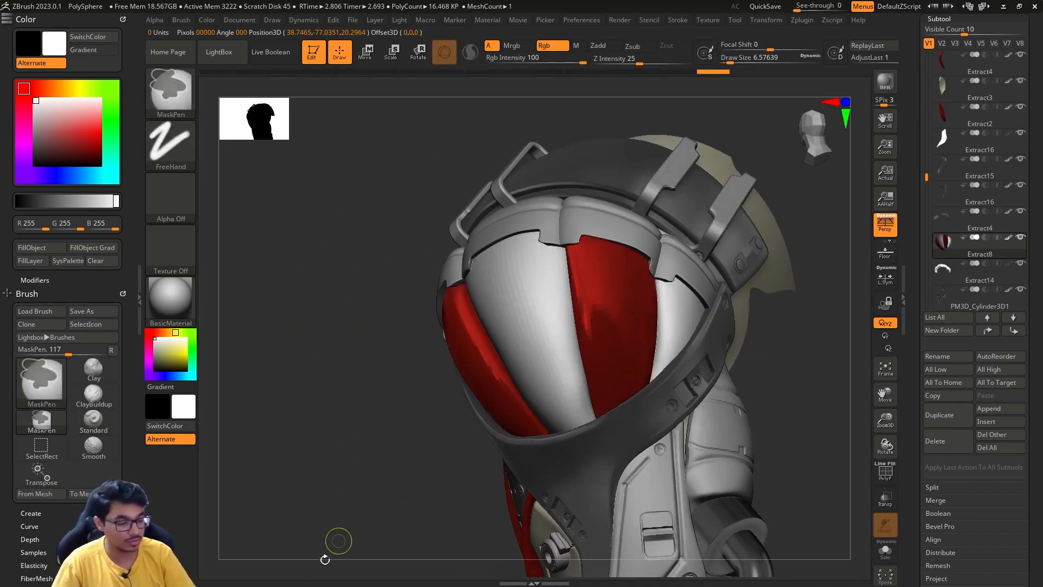
- Examine the whole arm from several sides to judge the red and white strands of the shoulder muscle
mouse_move(304, 502)
left_mouse_down()
mouse_move(399, 492)
mouse_move(364, 467)
left_mouse_up()
mouse_move(753, 381)
left_mouse_down("alt")
mouse_move(695, 321)
mouse_move(711, 316)
mouse_move(690, 328)
mouse_move(704, 343)
mouse_move(678, 352)
mouse_move(679, 361)
mouse_move(614, 374)
mouse_move(659, 384)
mouse_move(630, 319)
mouse_move(632, 330)
mouse_move(584, 358)
mouse_move(572, 354)
mouse_move(636, 349)
mouse_move(654, 360)
mouse_move(652, 326)
mouse_move(641, 354)
mouse_move(651, 379)
left_mouse_up("alt")
key("s")
left_click(702, 318)
key("s")
left_click(654, 384)
key("s")
left_click(632, 331)
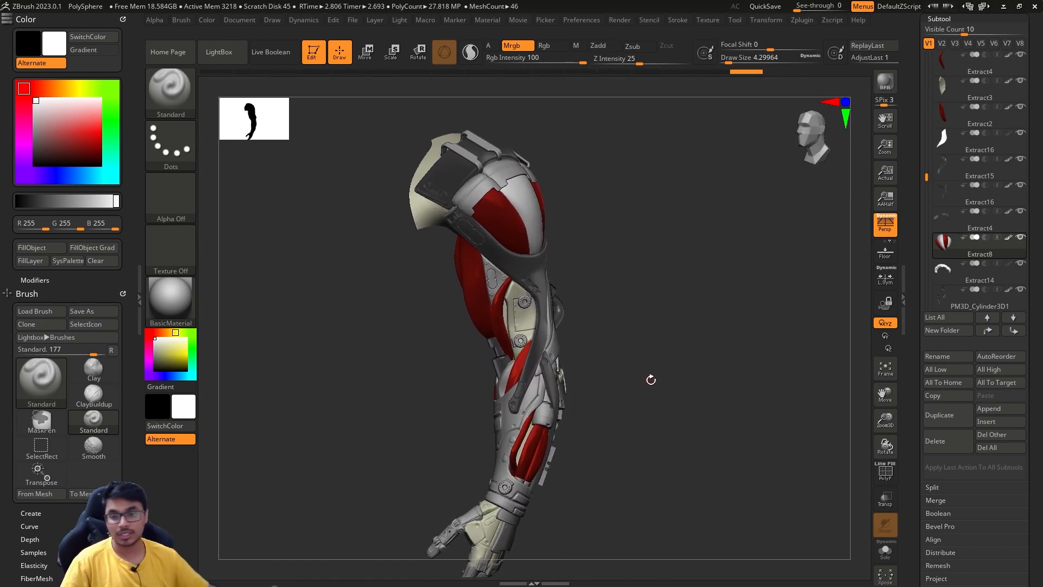
left_click_drag(620, 316, 674, 337)
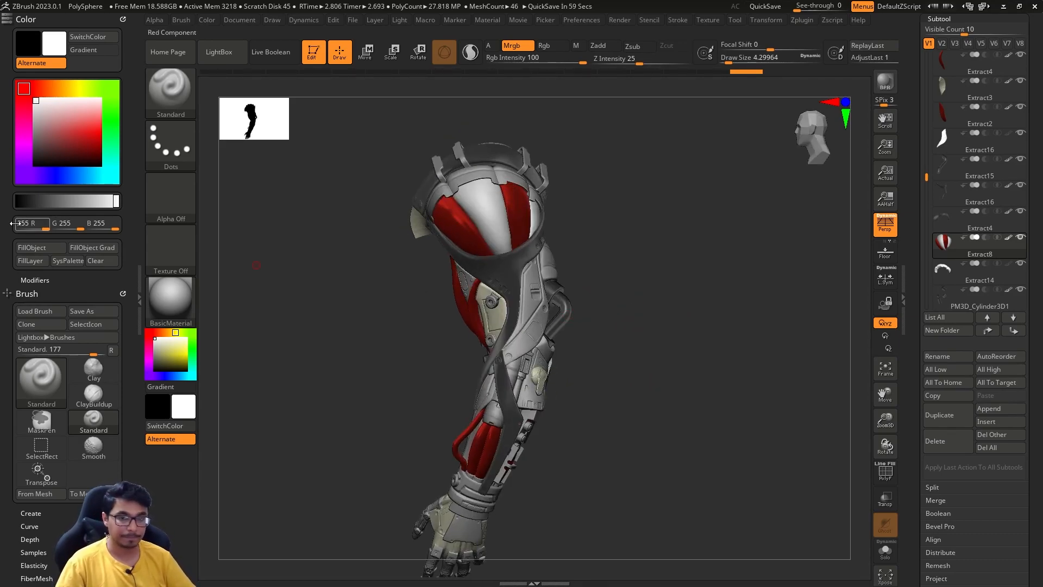